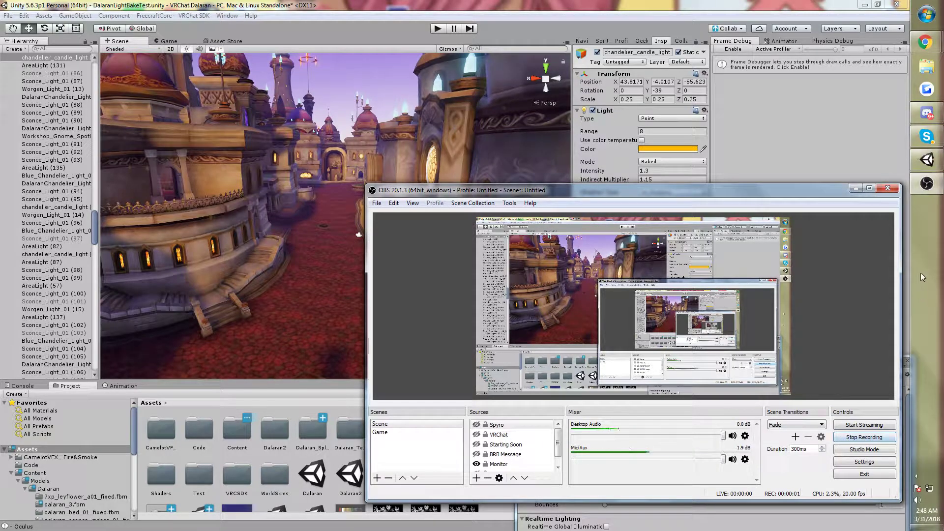
# Examine the baked lighting along the city streets, the curved building and the arched hallway in the scene
pyautogui.click(857, 190)
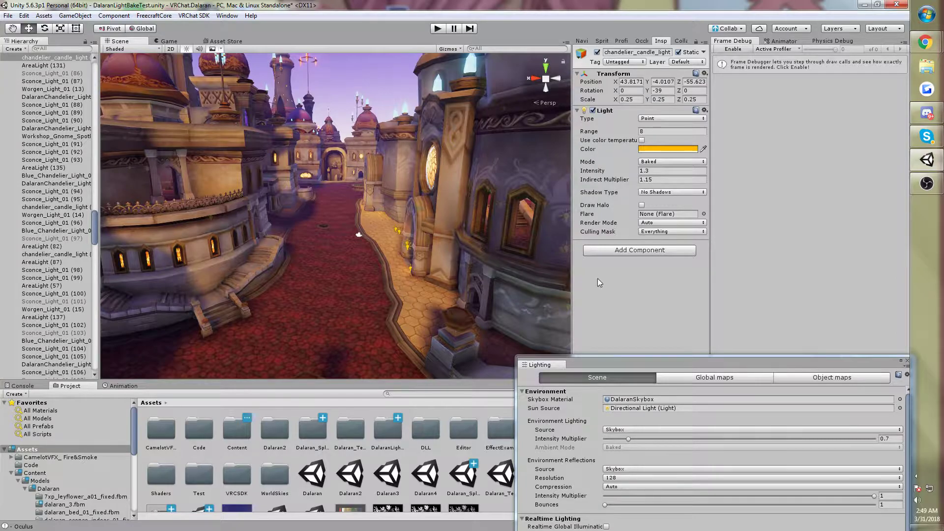
pyautogui.moveTo(604, 358); pyautogui.dragTo(615, 361)
pyautogui.moveTo(445, 200); pyautogui.dragTo(151, 198, button='right')
pyautogui.press('w')
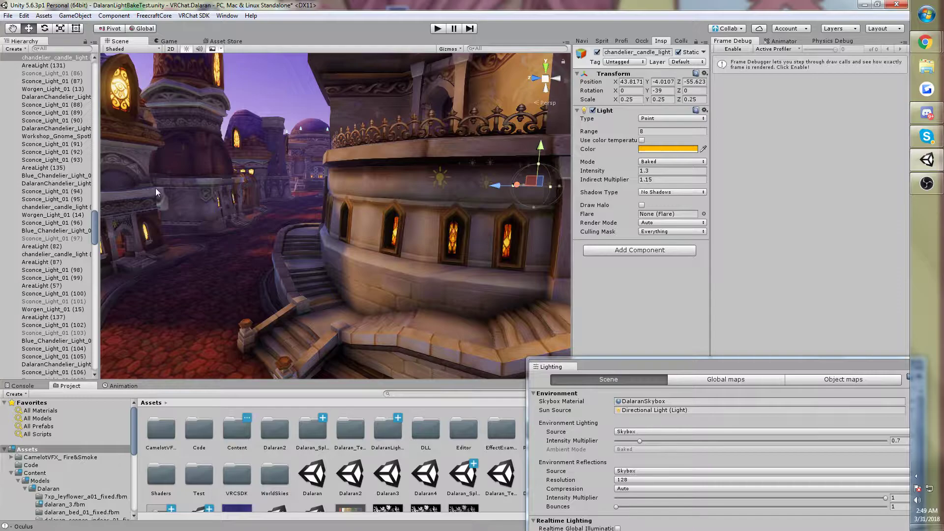
pyautogui.moveTo(155, 187); pyautogui.dragTo(425, 361, button='right')
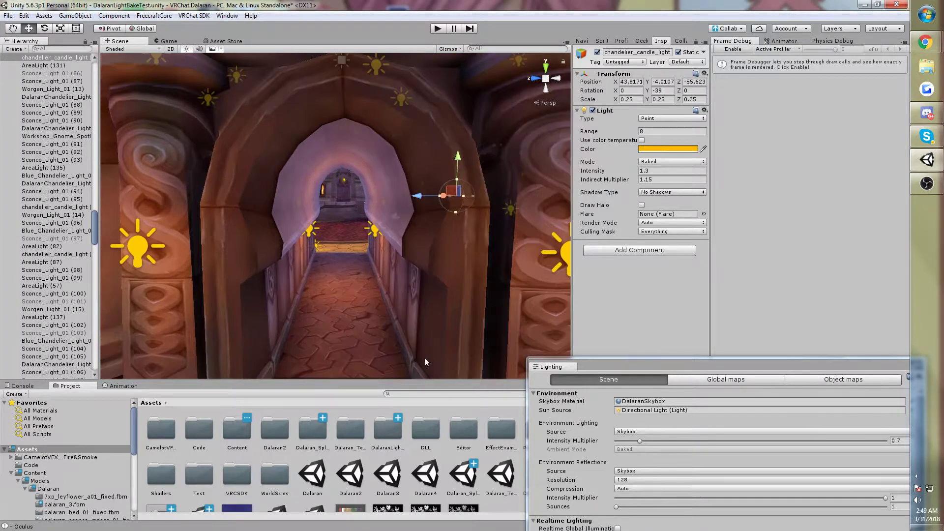
pyautogui.moveTo(425, 262); pyautogui.dragTo(738, 268, button='right')
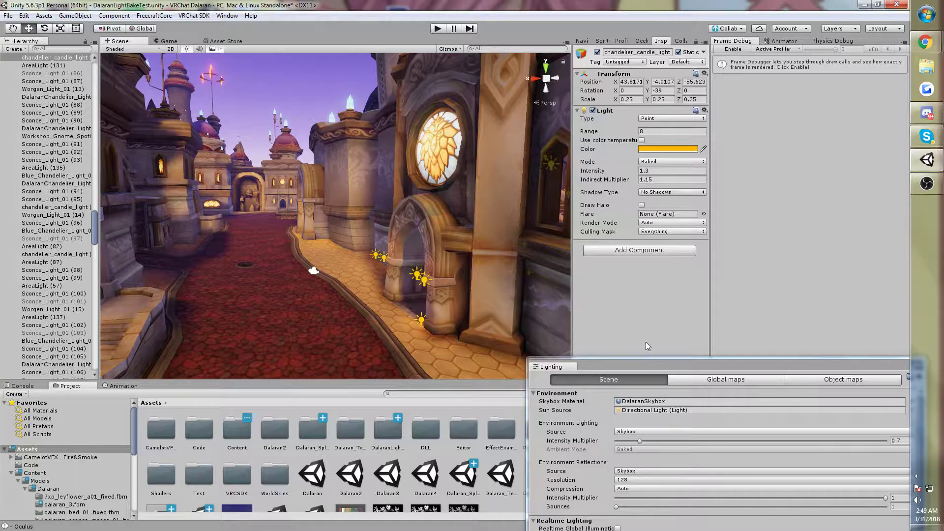
pyautogui.moveTo(384, 189); pyautogui.dragTo(749, 182, button='right')
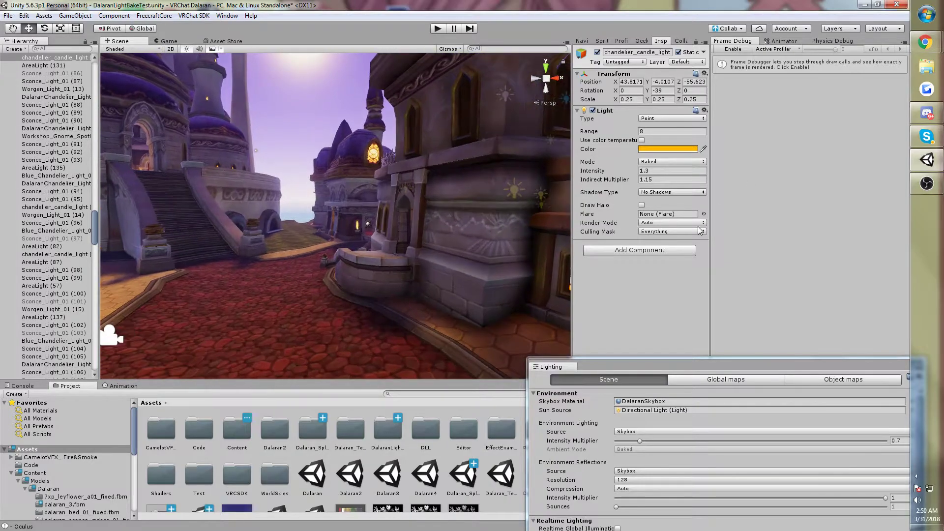
# Bring the Lighting settings into full view and inspect the scene's baked global lightmaps
pyautogui.moveTo(630, 363); pyautogui.dragTo(615, 147)
pyautogui.moveTo(404, 190); pyautogui.dragTo(457, 196, button='right')
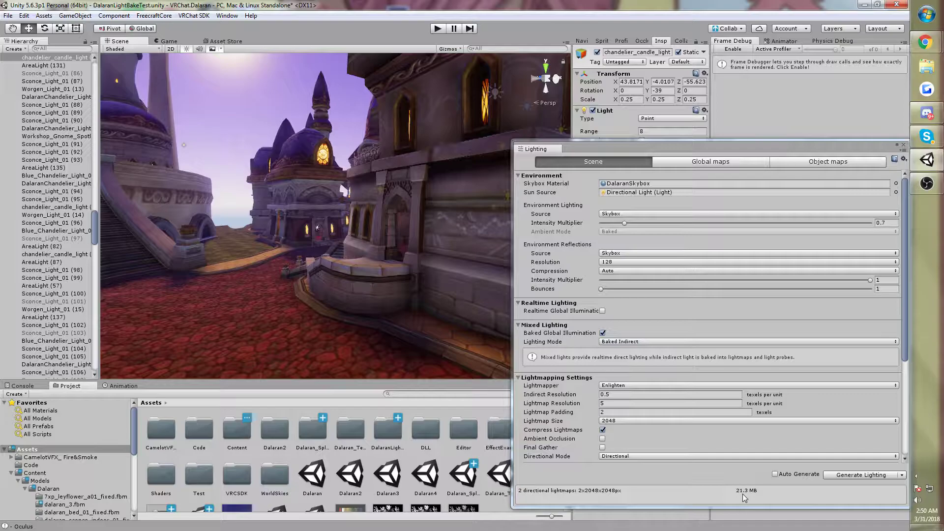
pyautogui.click(704, 161)
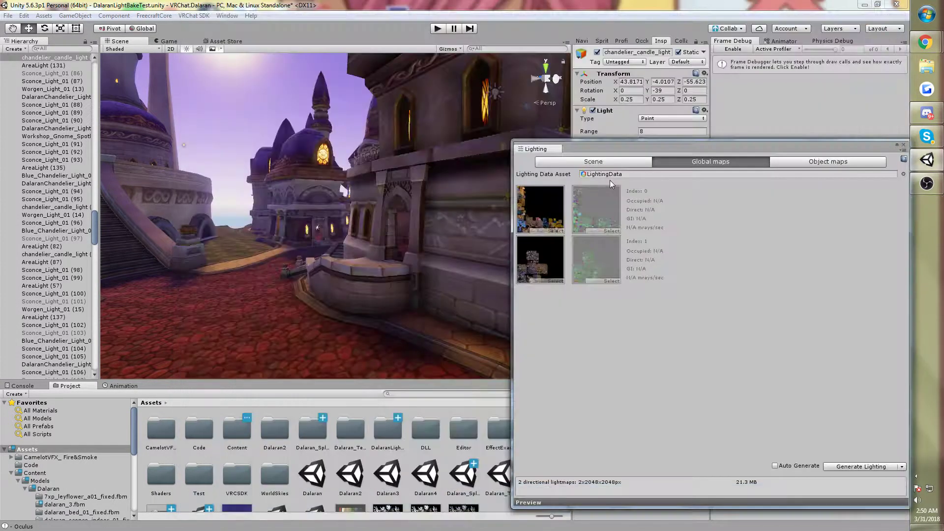
pyautogui.moveTo(369, 227); pyautogui.dragTo(384, 243, button='right')
# Review the scene's lightmapping settings and read the description of Indirect Resolution
pyautogui.click(584, 165)
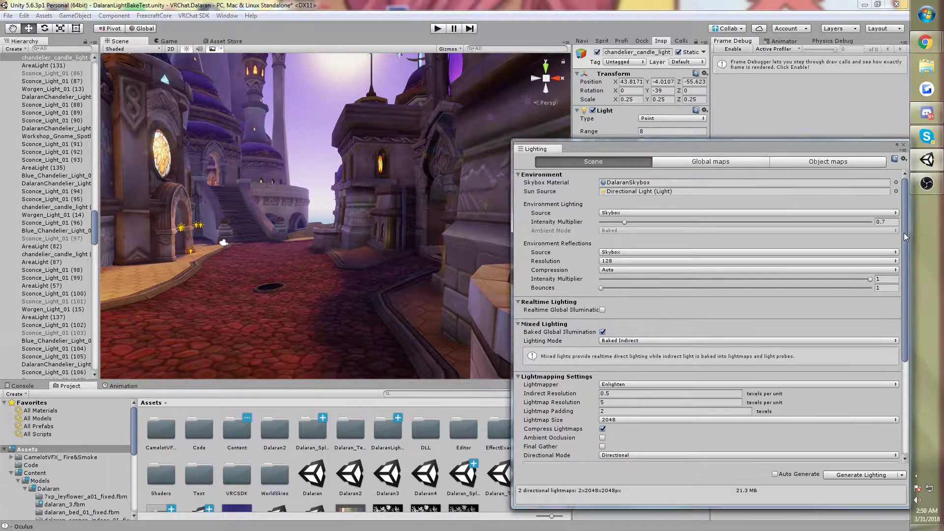
pyautogui.moveTo(904, 232); pyautogui.dragTo(901, 311)
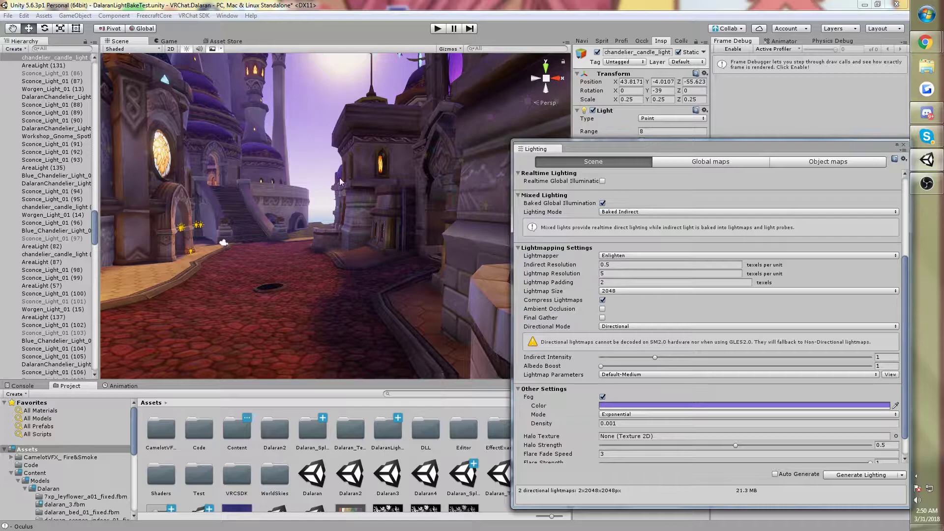
pyautogui.press('w')
pyautogui.moveTo(340, 178); pyautogui.dragTo(327, 180, button='right')
pyautogui.moveTo(565, 265)
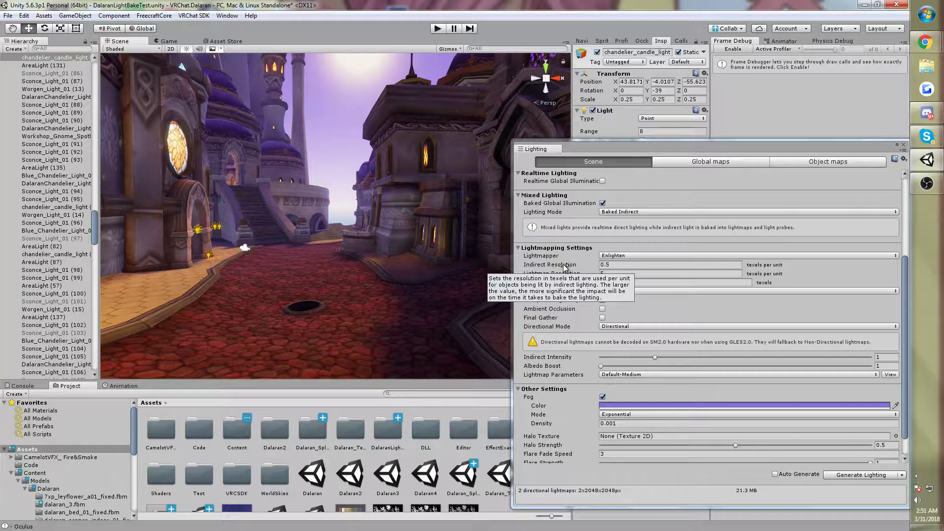
# Display the scene in the Clustering draw mode and inspect the clusters across the whole city
pyautogui.click(126, 50)
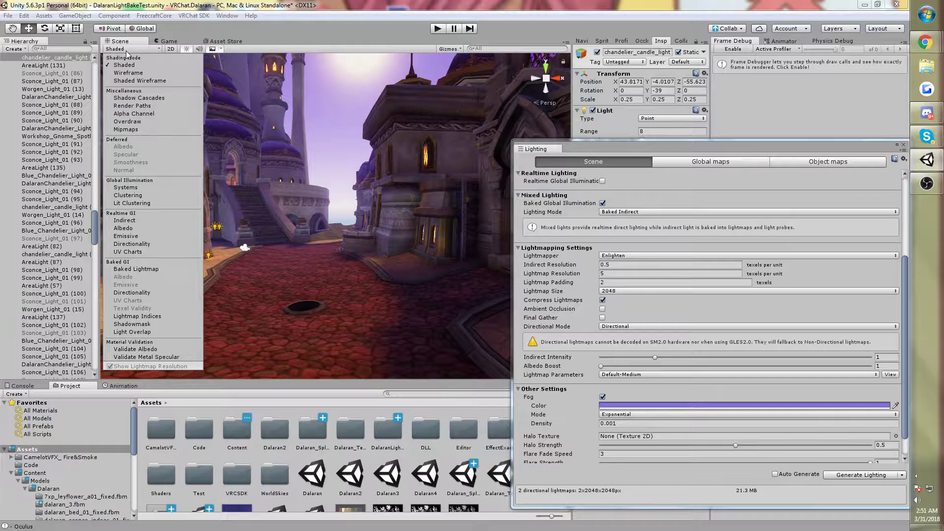
pyautogui.click(146, 196)
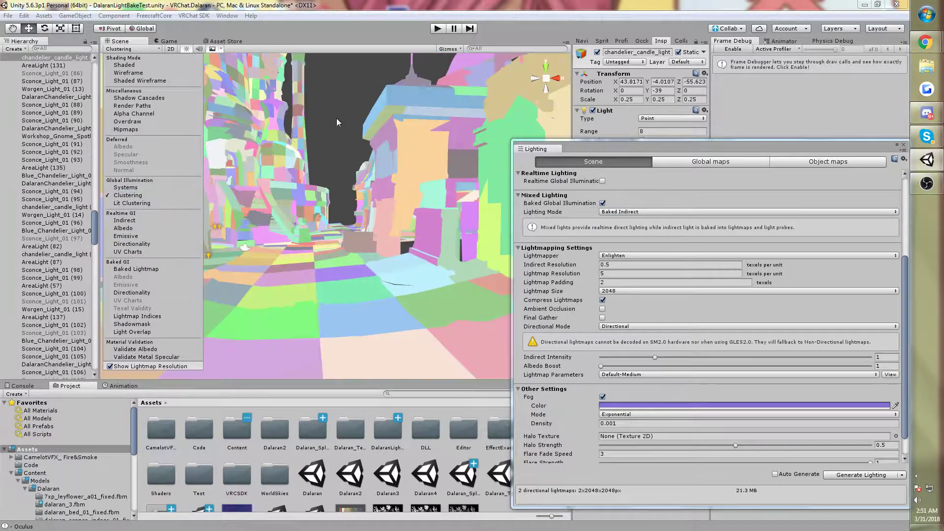
pyautogui.press('w')
pyautogui.moveTo(303, 122); pyautogui.dragTo(572, 254, button='right')
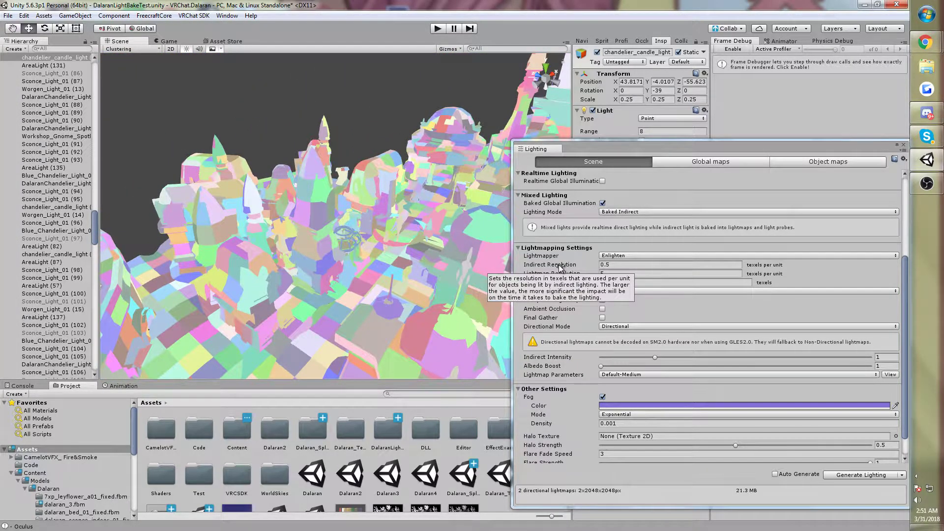
pyautogui.moveTo(334, 231); pyautogui.dragTo(426, 237, button='right')
# Select the dalarancity mesh and inspect the lightmap parameters assigned to it, including the realtime Resolution description
pyautogui.click(324, 254)
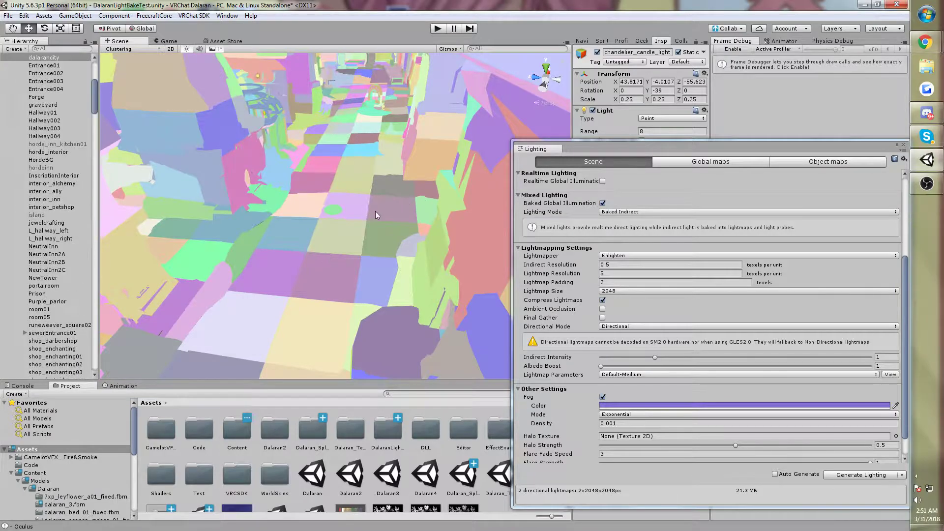
pyautogui.moveTo(579, 155); pyautogui.dragTo(663, 492)
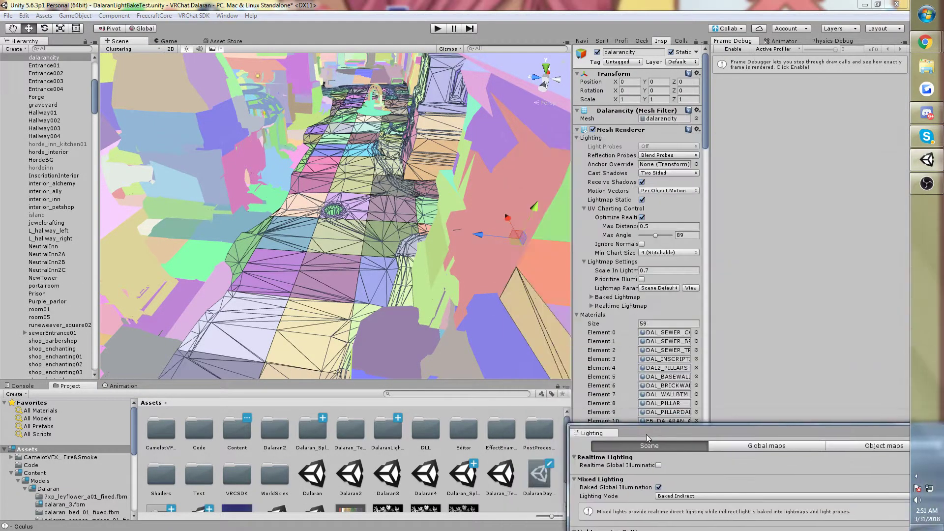
pyautogui.click(690, 289)
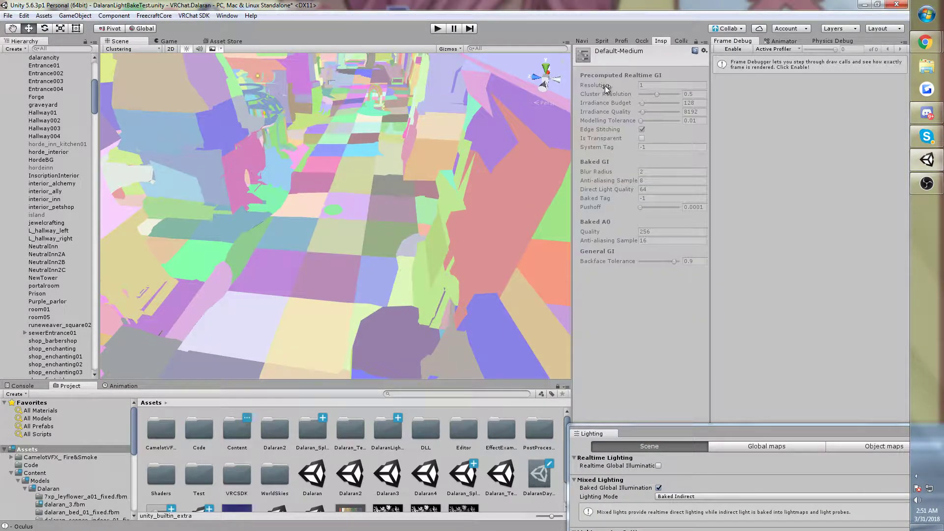
pyautogui.moveTo(597, 84)
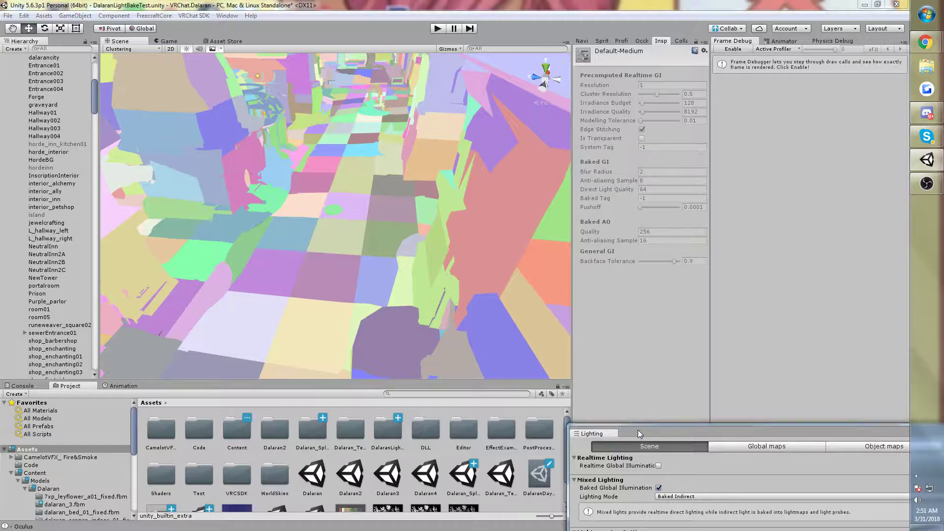
pyautogui.moveTo(638, 429); pyautogui.dragTo(603, 193)
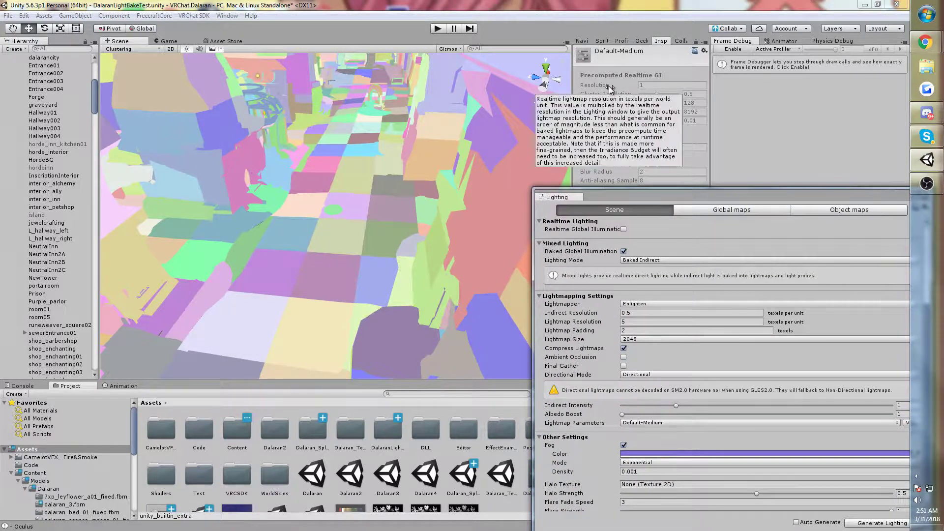
pyautogui.moveTo(296, 168); pyautogui.dragTo(289, 168, button='right')
pyautogui.press('s')
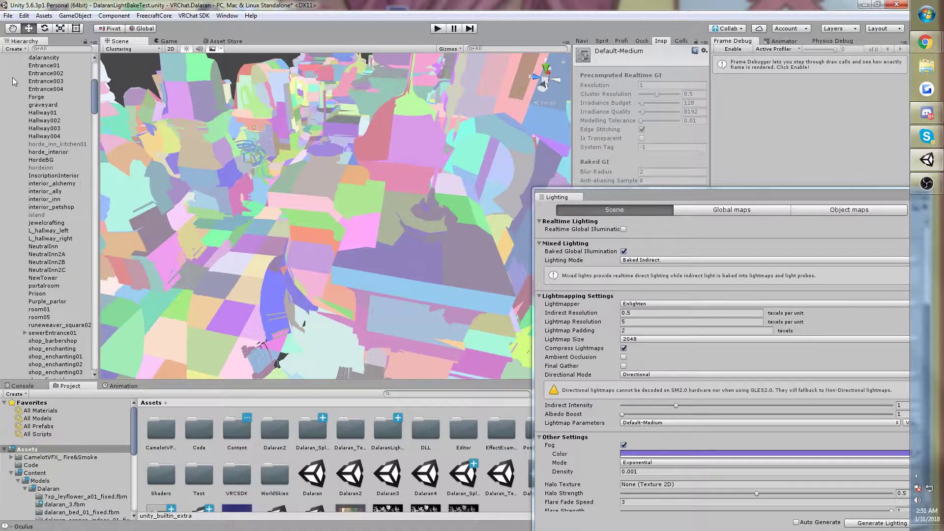
# Collapse the dalaran2(Clone) and Lights groups in the hierarchy and return the scene view to Shaded mode
pyautogui.moveTo(96, 87); pyautogui.dragTo(14, 60)
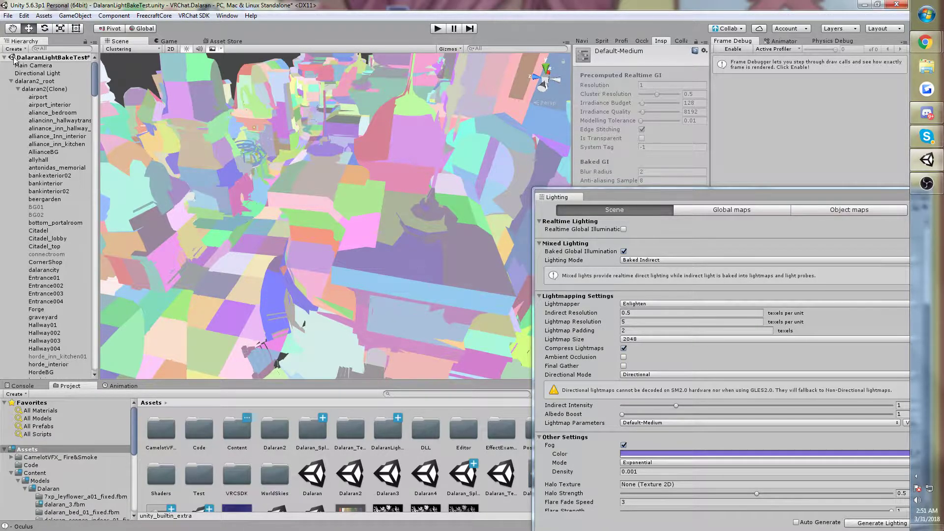
pyautogui.click(18, 89)
pyautogui.click(11, 104)
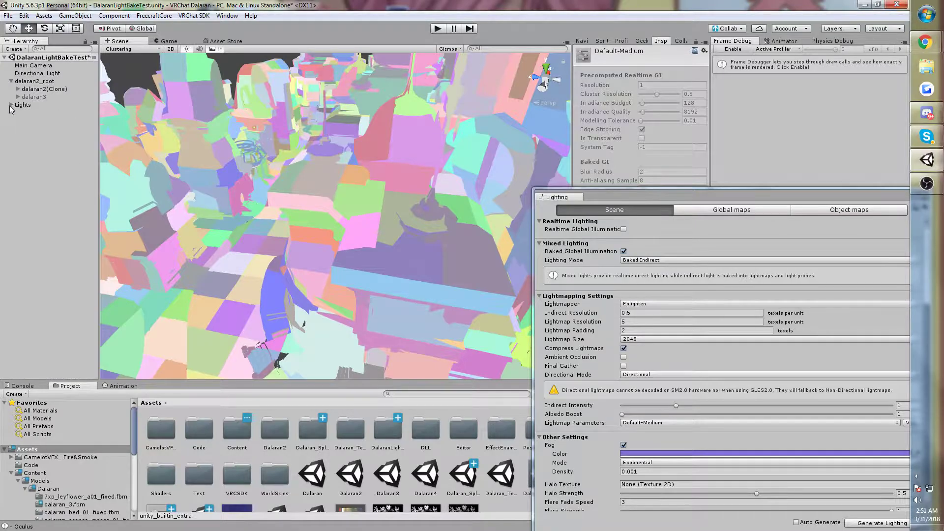
pyautogui.click(151, 51)
pyautogui.click(133, 65)
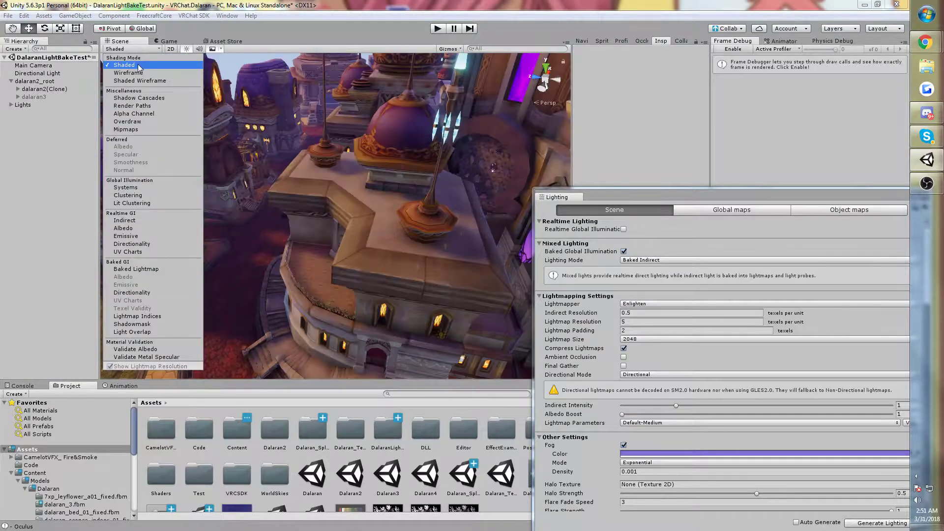
# Review the Lightmap Resolution setting and examine the baked shadows on the city's buildings and streets
pyautogui.moveTo(608, 192); pyautogui.dragTo(601, 167)
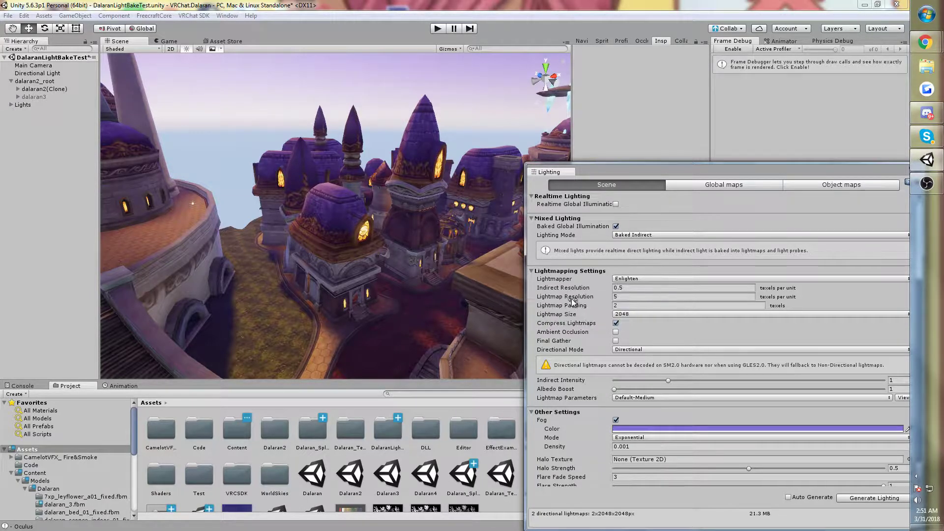
pyautogui.moveTo(570, 299)
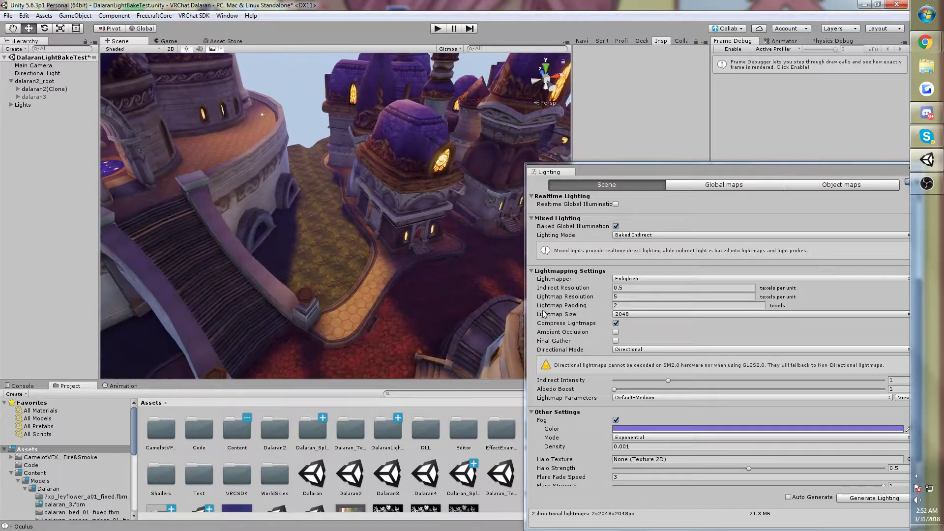
pyautogui.moveTo(549, 295)
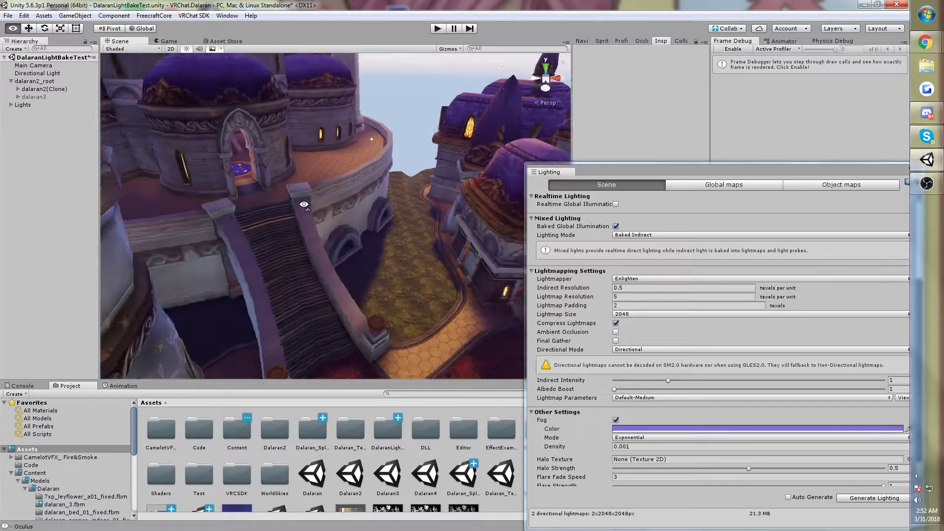
pyautogui.moveTo(443, 206); pyautogui.dragTo(624, 146, button='right')
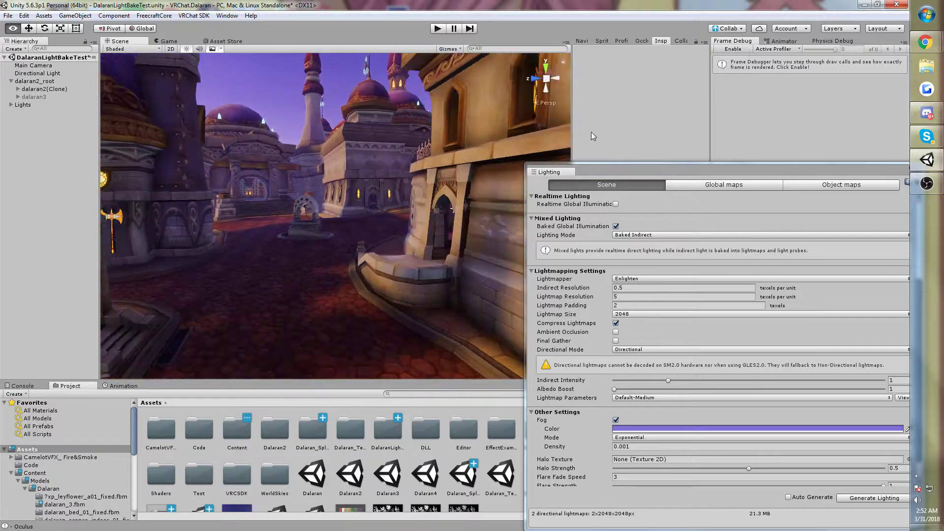
pyautogui.moveTo(561, 131); pyautogui.dragTo(113, 129, button='right')
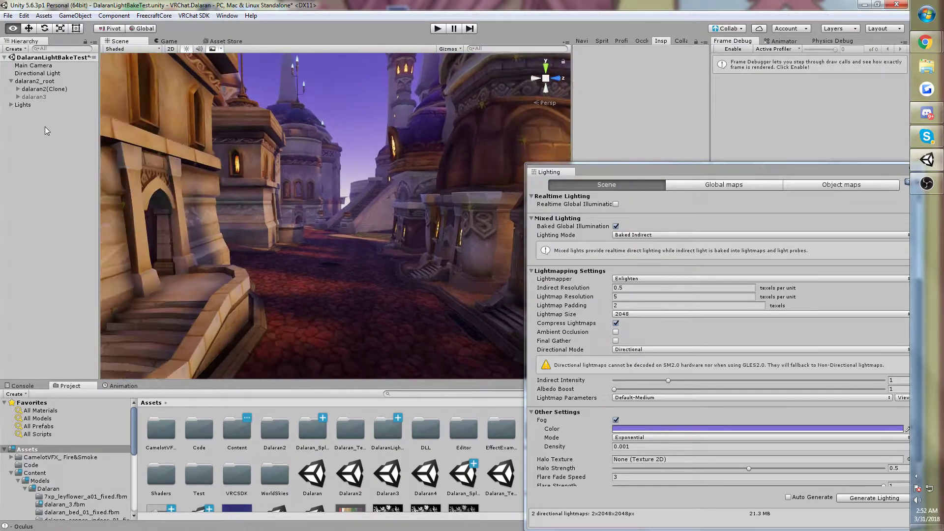
pyautogui.moveTo(46, 127); pyautogui.dragTo(45, 126, button='right')
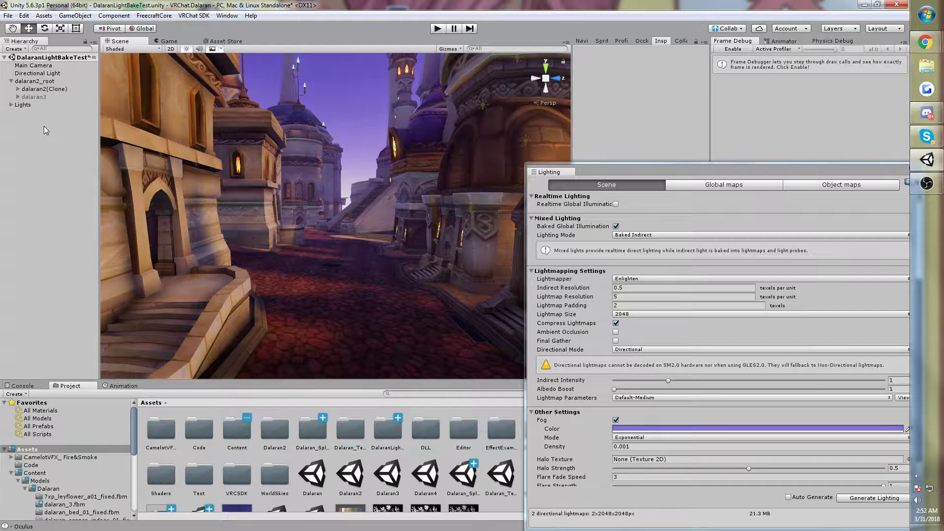
pyautogui.press('w')
pyautogui.moveTo(379, 184)
pyautogui.mouseDown(button='right')
pyautogui.moveTo(359, 183)
pyautogui.moveTo(384, 172)
pyautogui.mouseUp(button='right')
# Read the description of Lightmap Size and review its available sizes without changing the setting
pyautogui.click(730, 185)
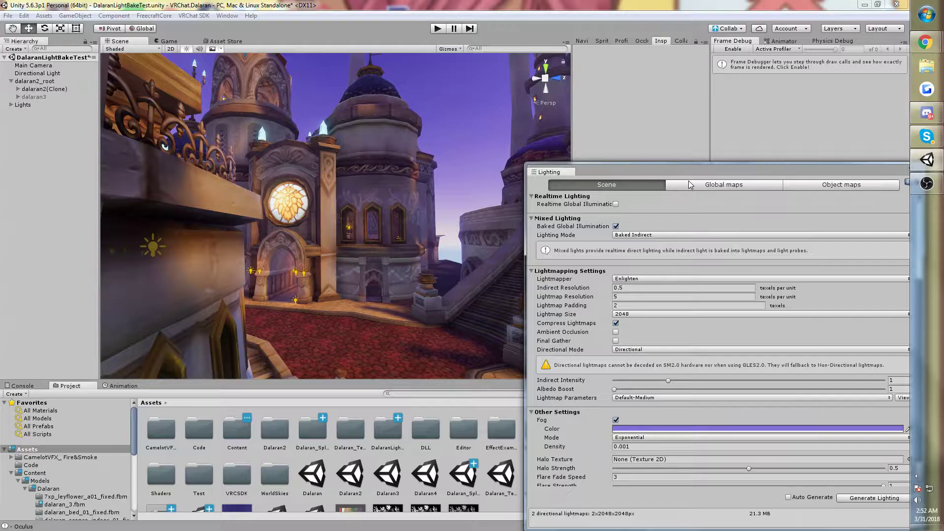
pyautogui.moveTo(680, 173); pyautogui.dragTo(690, 195)
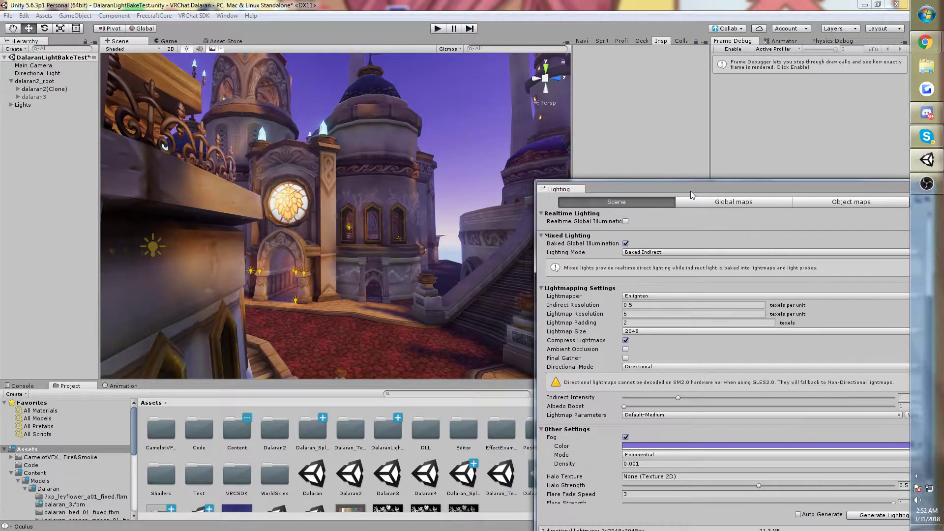
pyautogui.moveTo(445, 227); pyautogui.dragTo(191, 252, button='right')
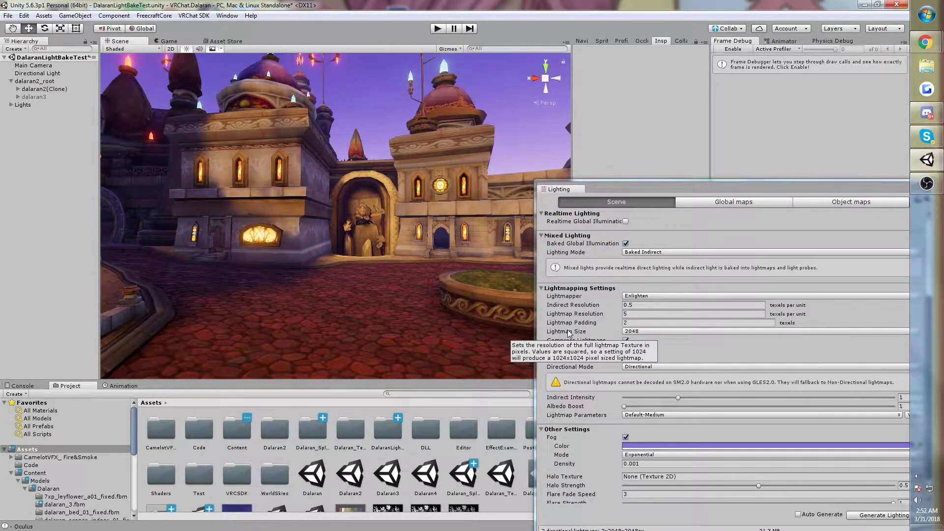
pyautogui.click(654, 331)
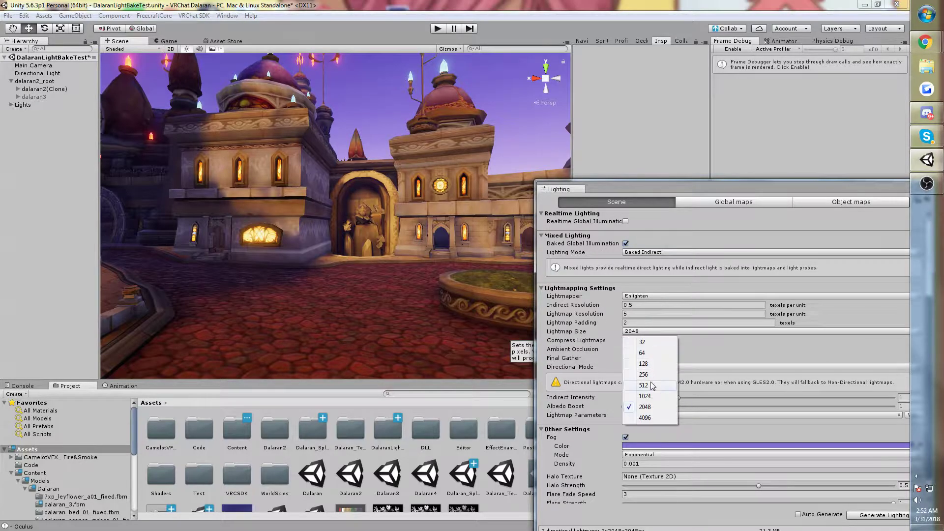
pyautogui.click(584, 332)
# Examine the baked lighting on the street and on the stone walls of the dalarancity mesh up close
pyautogui.moveTo(486, 244)
pyautogui.mouseDown(button='right')
pyautogui.moveTo(25, 260)
pyautogui.moveTo(259, 242)
pyautogui.moveTo(496, 246)
pyautogui.mouseUp(button='right')
pyautogui.press('w')
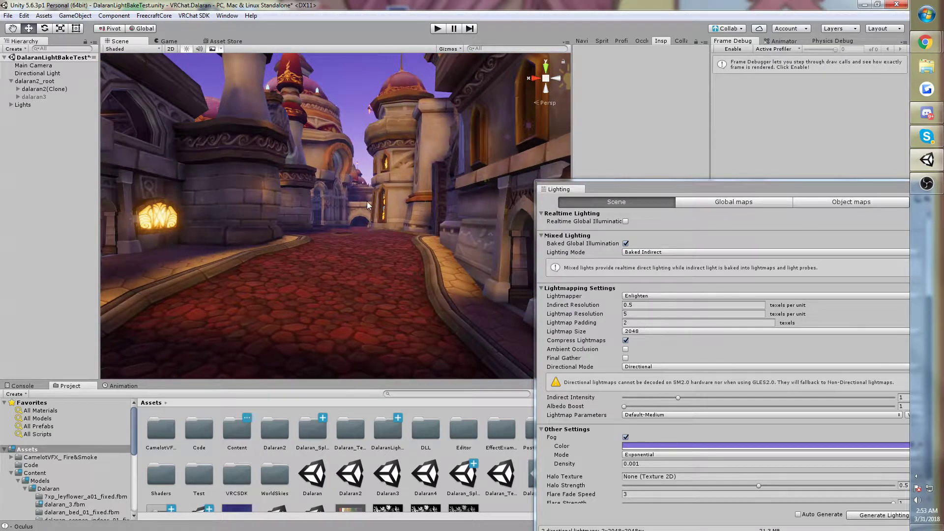
pyautogui.moveTo(368, 205); pyautogui.dragTo(651, 225, button='right')
pyautogui.click(380, 280)
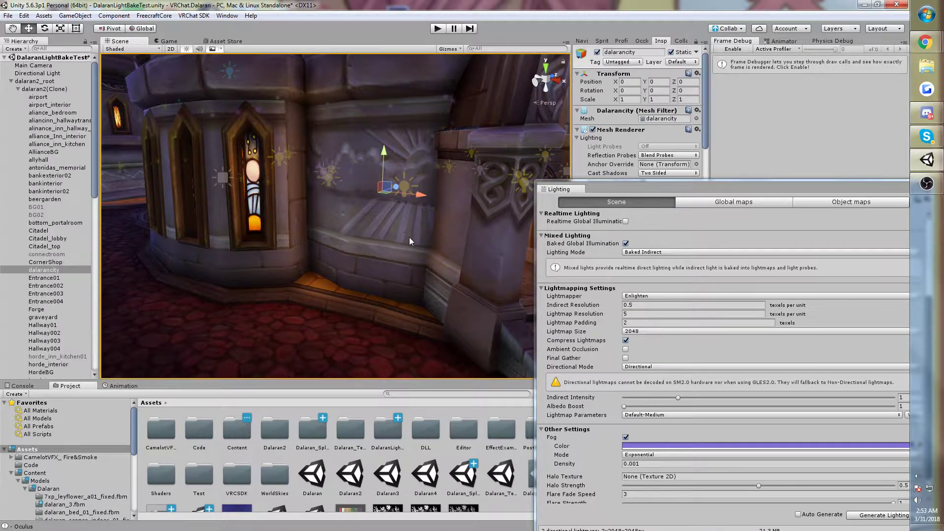
pyautogui.moveTo(409, 237); pyautogui.dragTo(686, 189, button='right')
pyautogui.click(304, 171)
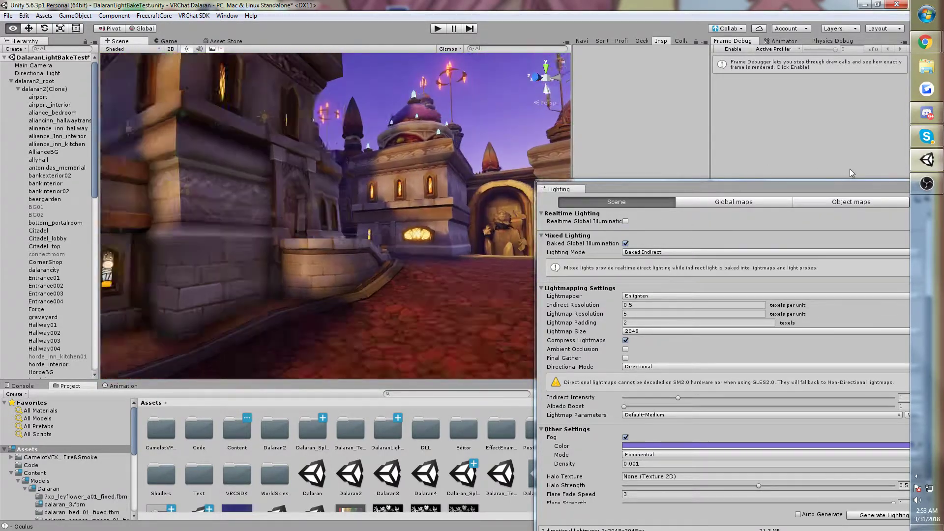
# Select the Citadel mesh and read the description of its Scale In Lightmap setting
pyautogui.moveTo(537, 187); pyautogui.dragTo(516, 130, button='right')
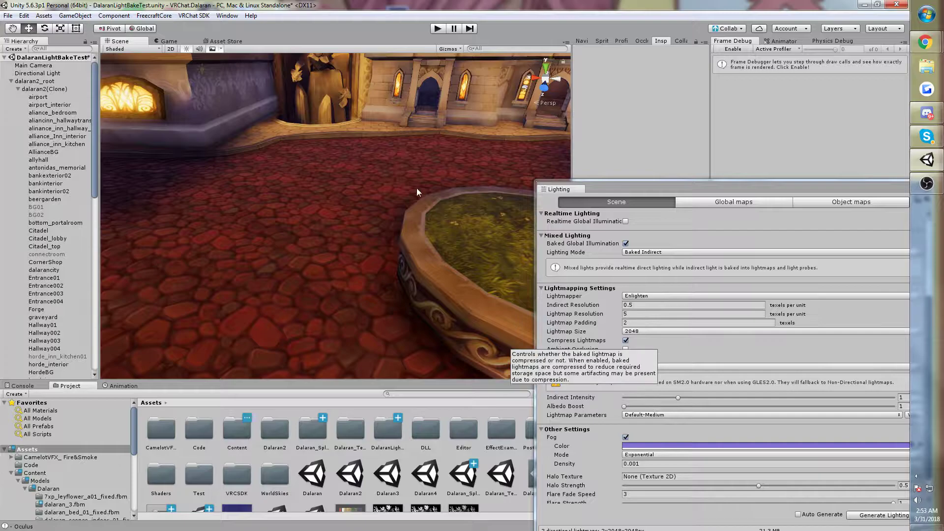
pyautogui.moveTo(417, 192); pyautogui.dragTo(783, 93, button='right')
pyautogui.moveTo(421, 193); pyautogui.dragTo(328, 132, button='right')
pyautogui.click(325, 132)
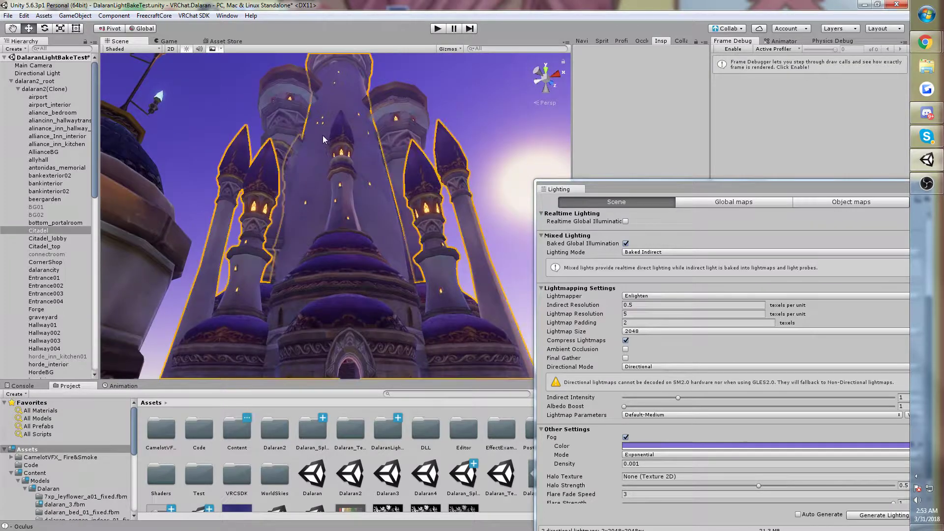
pyautogui.moveTo(700, 192); pyautogui.dragTo(771, 286)
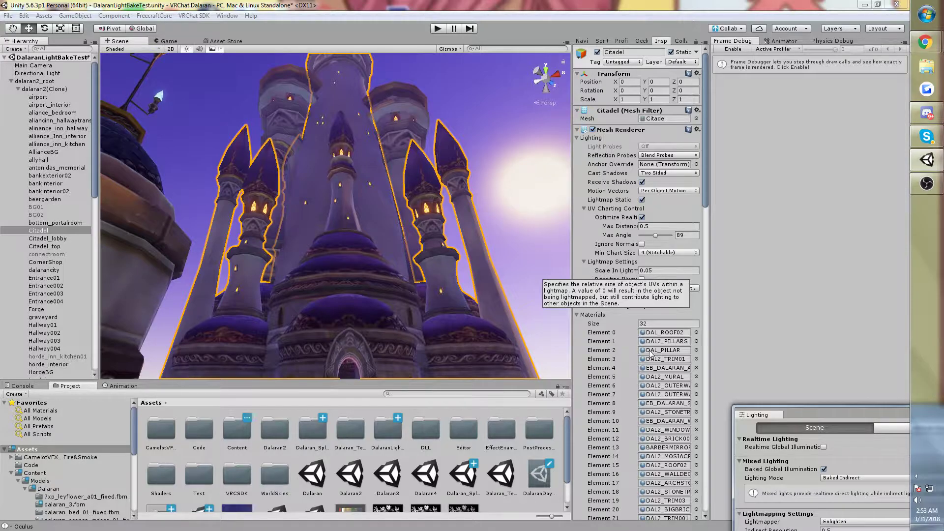
pyautogui.moveTo(834, 416); pyautogui.dragTo(680, 184)
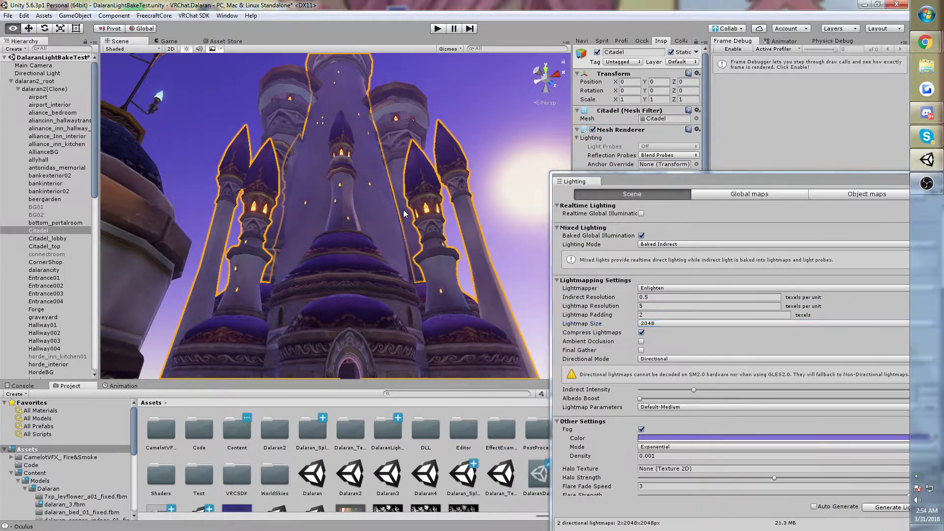
# Examine the Citadel's upper spire in Baked Lightmap mode, and return the scene view to Shaded
pyautogui.keyDown('alt'); pyautogui.moveTo(383, 206); pyautogui.dragTo(388, 147); pyautogui.keyUp('alt')
pyautogui.click(130, 49)
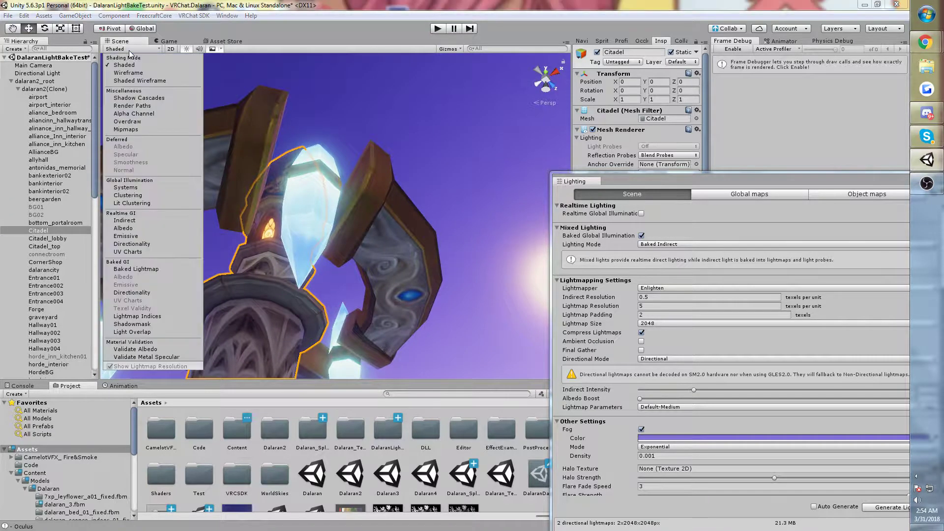
pyautogui.click(135, 269)
pyautogui.moveTo(135, 269)
pyautogui.keyDown('alt'); pyautogui.mouseDown()
pyautogui.moveTo(323, 207)
pyautogui.moveTo(227, 290)
pyautogui.moveTo(212, 273)
pyautogui.mouseUp(); pyautogui.keyUp('alt')
pyautogui.click(116, 49)
pyautogui.click(124, 65)
pyautogui.moveTo(344, 206)
pyautogui.keyDown('alt'); pyautogui.mouseDown()
pyautogui.moveTo(445, 223)
pyautogui.moveTo(500, 247)
pyautogui.mouseUp(); pyautogui.keyUp('alt')
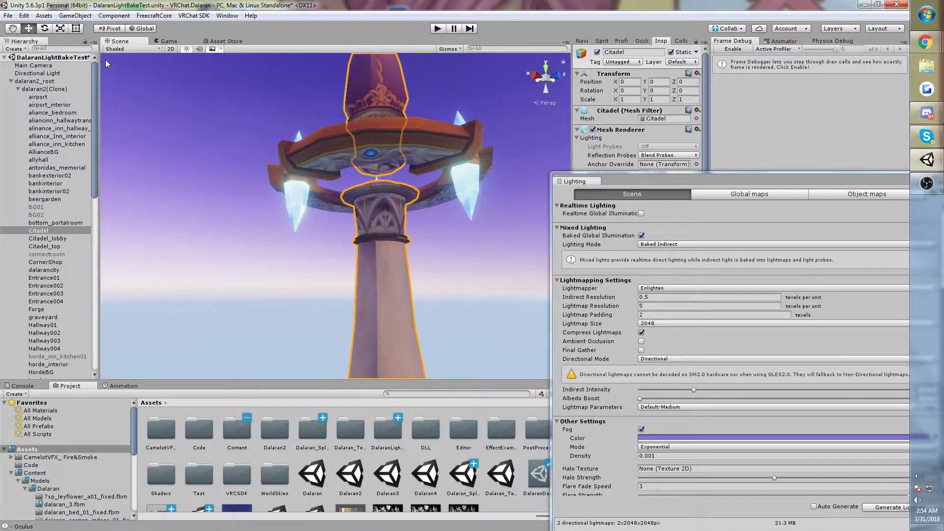
# Compare the Citadel's lightmap texel density from spire to base in Baked Lightmap mode, ending in Shaded mode
pyautogui.click(117, 49)
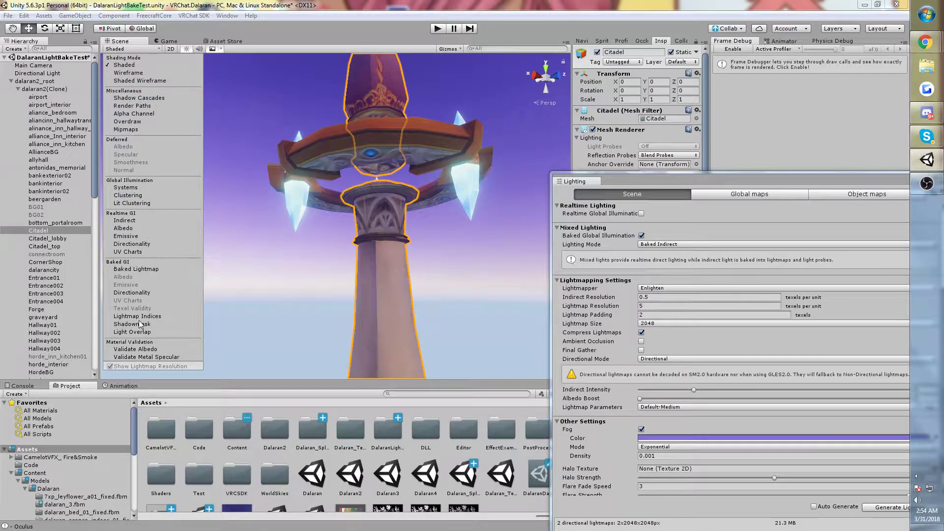
pyautogui.click(137, 269)
pyautogui.moveTo(216, 276); pyautogui.dragTo(639, 277, button='right')
pyautogui.keyDown('alt'); pyautogui.moveTo(640, 279); pyautogui.dragTo(685, 252); pyautogui.keyUp('alt')
pyautogui.moveTo(683, 249); pyautogui.dragTo(679, 315, button='right')
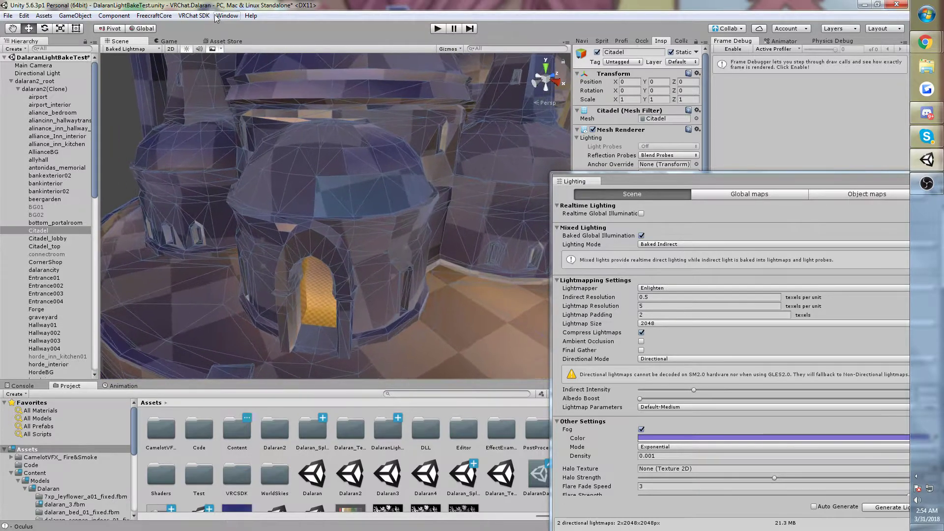
pyautogui.click(129, 49)
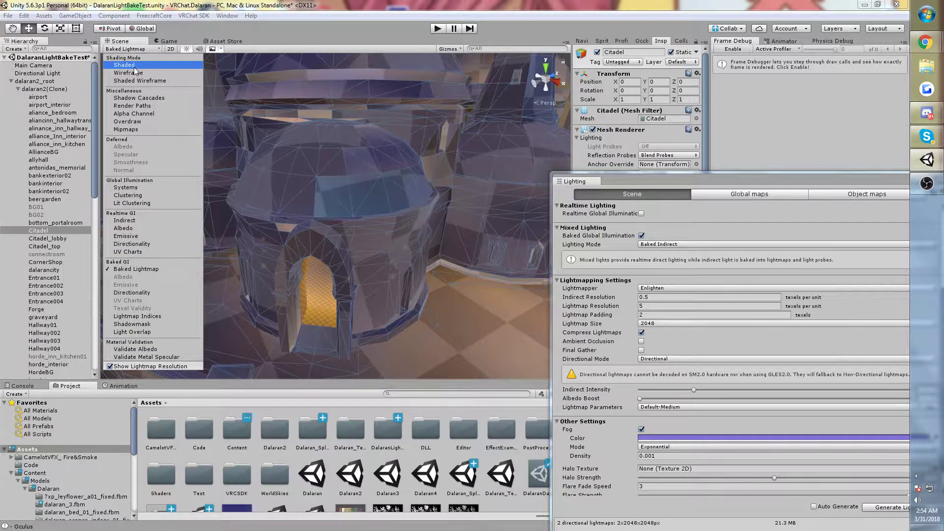
pyautogui.click(134, 68)
# Select the dalarancity mesh at the red cobblestone street and uncover its Mesh Renderer lightmap settings
pyautogui.moveTo(325, 189)
pyautogui.mouseDown(button='right')
pyautogui.moveTo(425, 205)
pyautogui.moveTo(323, 224)
pyautogui.moveTo(54, 167)
pyautogui.moveTo(927, 163)
pyautogui.moveTo(847, 171)
pyautogui.moveTo(873, 199)
pyautogui.mouseUp(button='right')
pyautogui.click(123, 49)
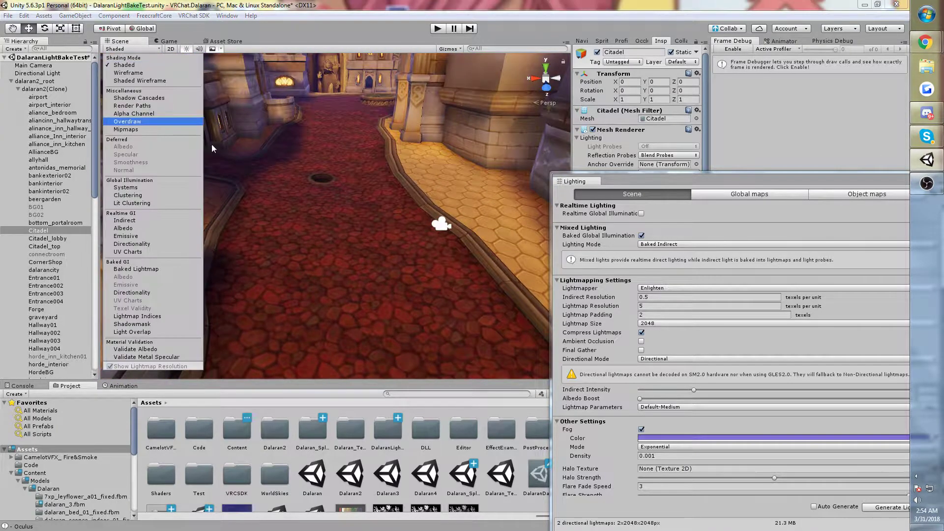
pyautogui.click(355, 264)
pyautogui.click(355, 264)
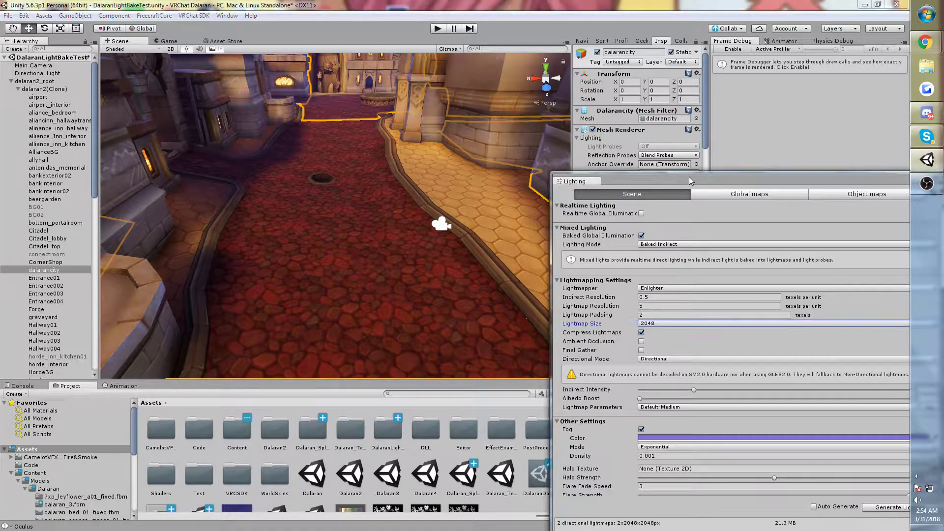
pyautogui.moveTo(691, 180); pyautogui.dragTo(774, 375)
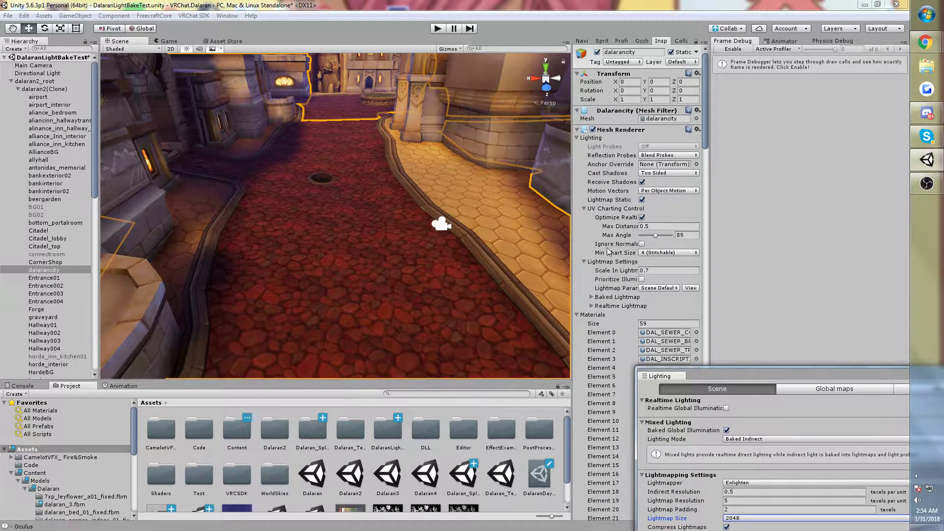
# Examine the dalarancity street's checker density in Baked Lightmap mode, and return the scene view to Shaded
pyautogui.click(123, 48)
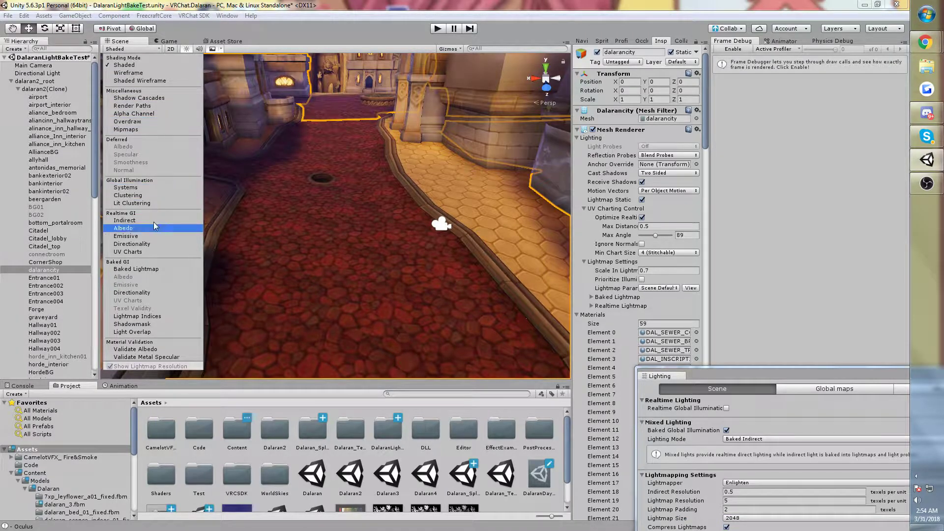
pyautogui.click(141, 270)
pyautogui.press('w')
pyautogui.moveTo(339, 197); pyautogui.dragTo(641, 181, button='right')
pyautogui.click(125, 49)
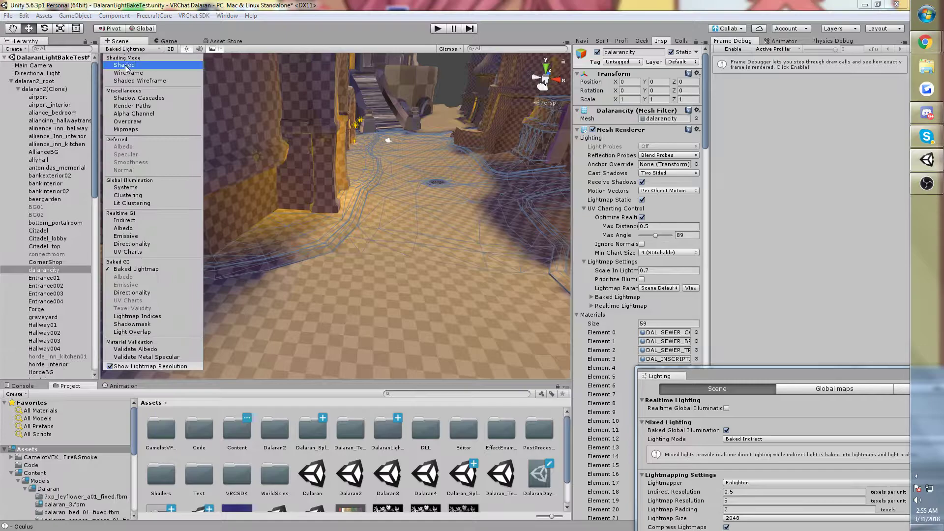
pyautogui.click(125, 66)
# Select the Citadel mesh and open the lightmap parameters asset assigned to it for review
pyautogui.moveTo(355, 215)
pyautogui.mouseDown(button='right')
pyautogui.moveTo(433, 199)
pyautogui.moveTo(309, 112)
pyautogui.mouseUp(button='right')
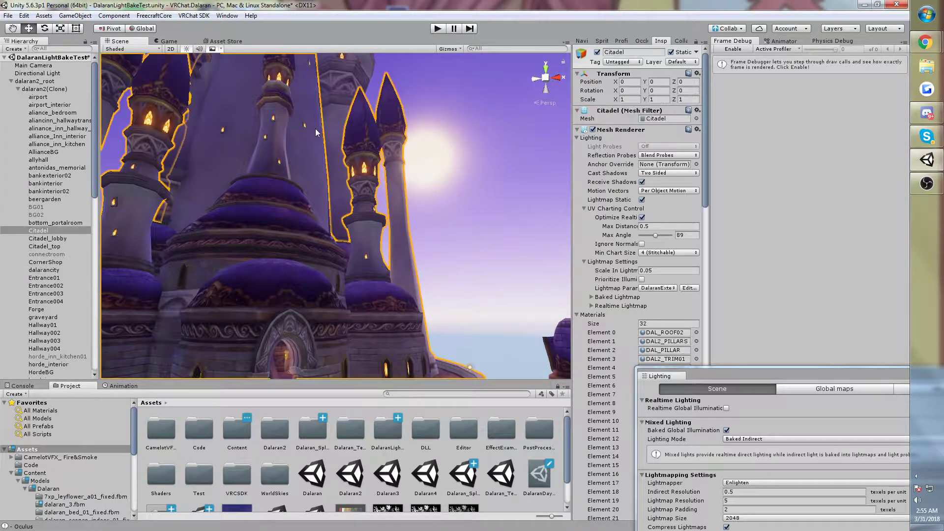
pyautogui.click(689, 288)
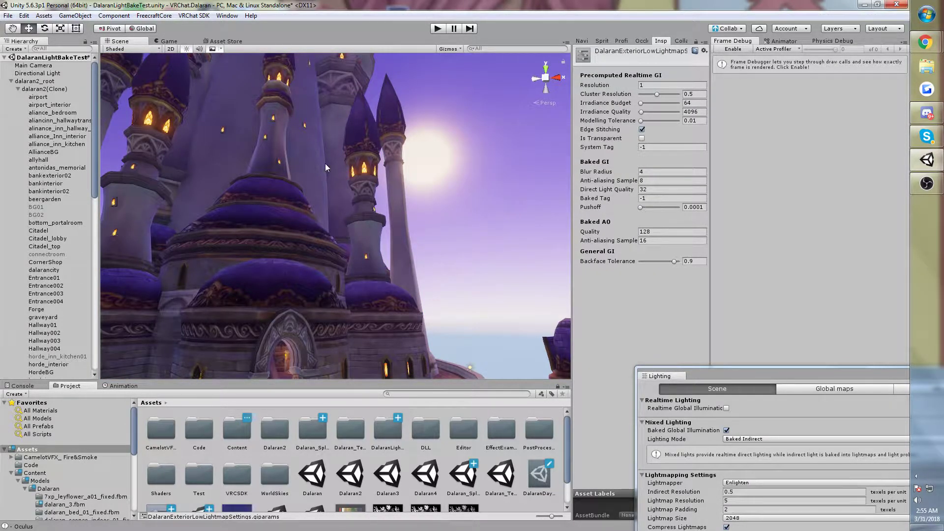
# Examine the baked lighting along the city streets and check the lightmap count and memory size in the Lighting window
pyautogui.moveTo(325, 163); pyautogui.dragTo(641, 208, button='right')
pyautogui.press('w')
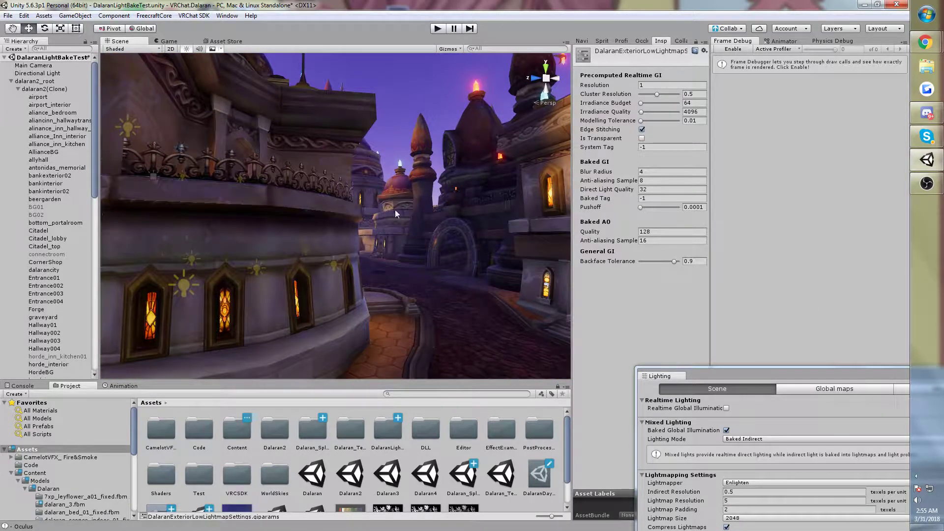
pyautogui.moveTo(351, 214); pyautogui.dragTo(566, 219, button='right')
pyautogui.moveTo(577, 192); pyautogui.dragTo(721, 321, button='right')
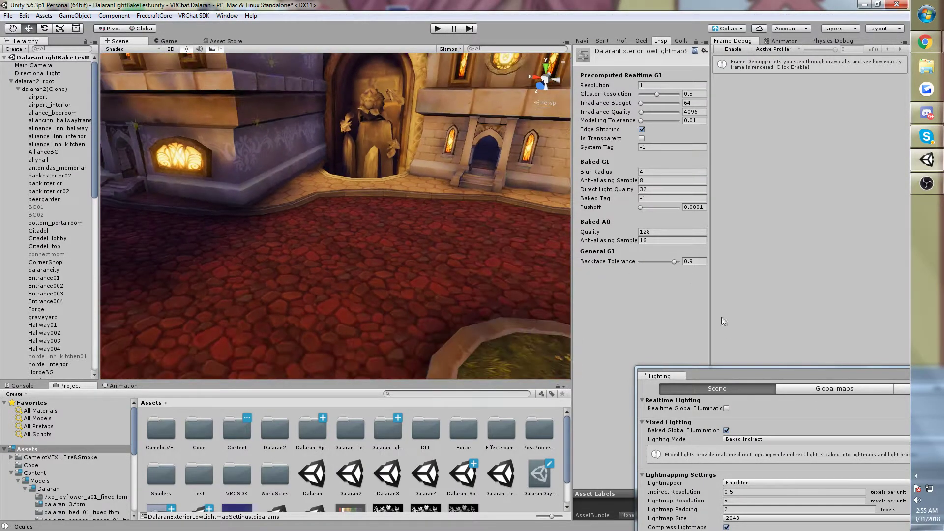
pyautogui.moveTo(720, 375); pyautogui.dragTo(580, 156)
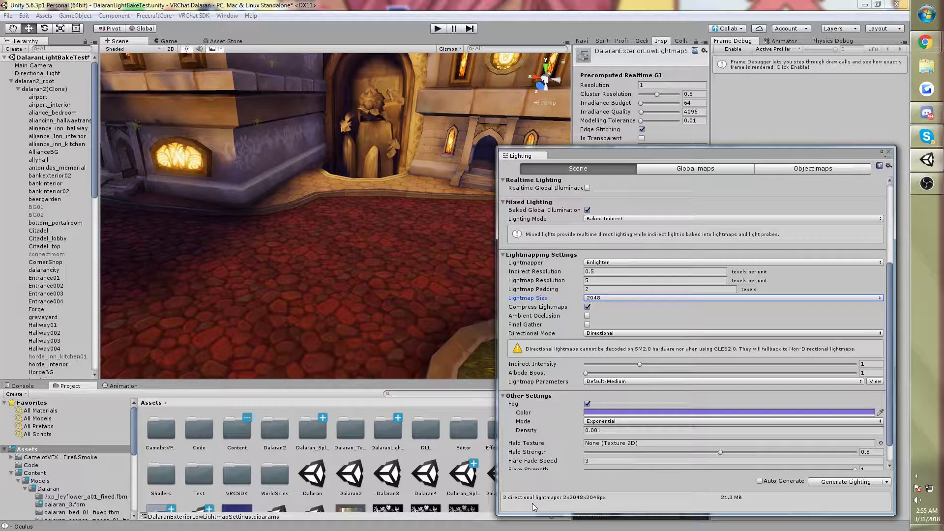
pyautogui.moveTo(562, 153); pyautogui.dragTo(628, 158)
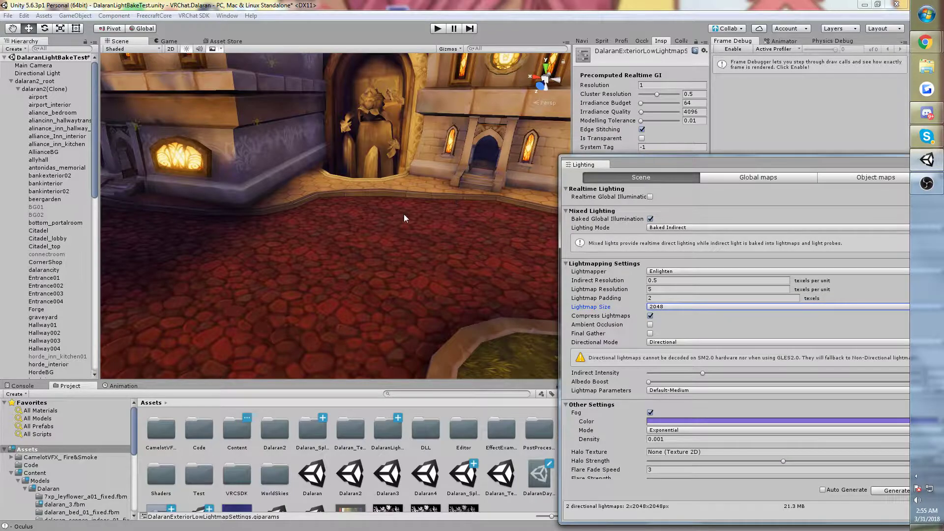
# Switch the scene view to Baked Lightmap mode and examine the whole city from above
pyautogui.moveTo(404, 218); pyautogui.dragTo(448, 123, button='right')
pyautogui.click(143, 50)
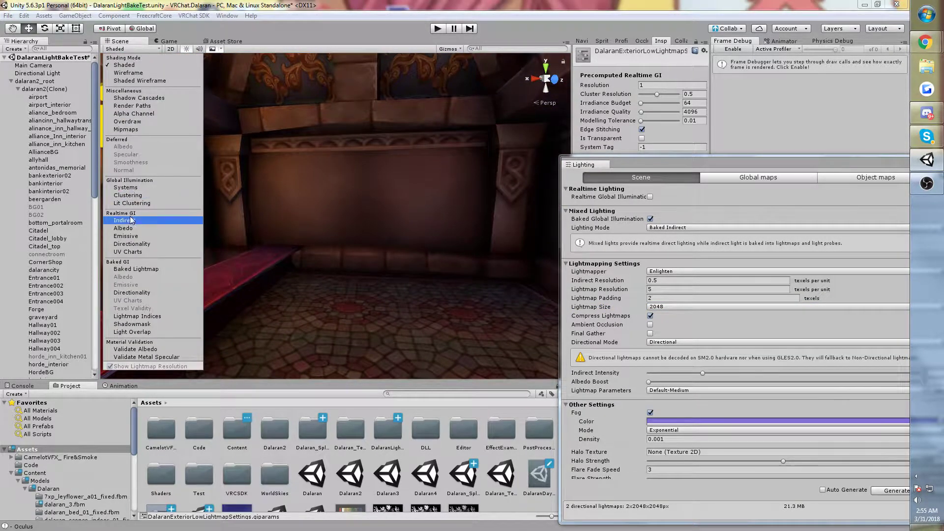
pyautogui.click(138, 274)
pyautogui.moveTo(423, 187)
pyautogui.mouseDown(button='right')
pyautogui.moveTo(7, 175)
pyautogui.moveTo(915, 166)
pyautogui.moveTo(716, 223)
pyautogui.moveTo(721, 193)
pyautogui.moveTo(570, 198)
pyautogui.moveTo(753, 234)
pyautogui.moveTo(793, 324)
pyautogui.moveTo(830, 314)
pyautogui.moveTo(817, 274)
pyautogui.mouseUp(button='right')
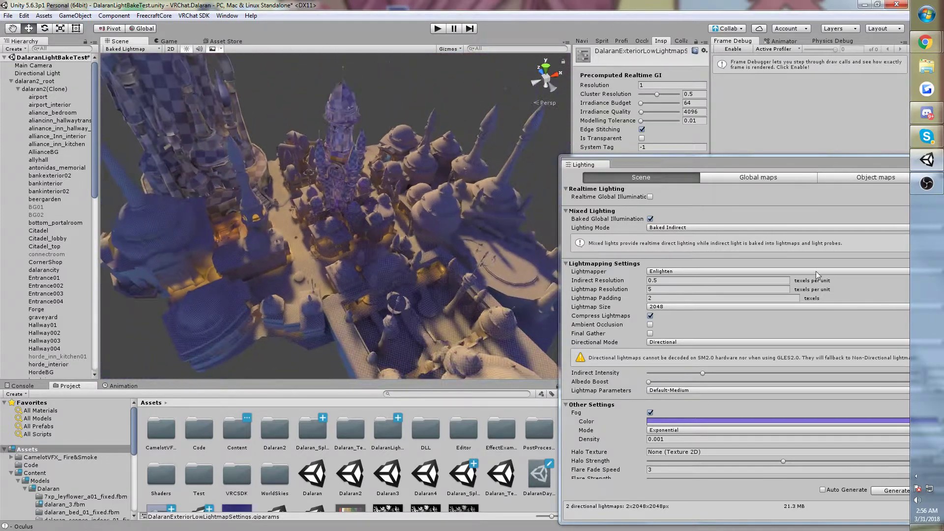
# Filter the hierarchy by t:light and select all the lights in the scene
pyautogui.click(55, 49)
pyautogui.write('t:')
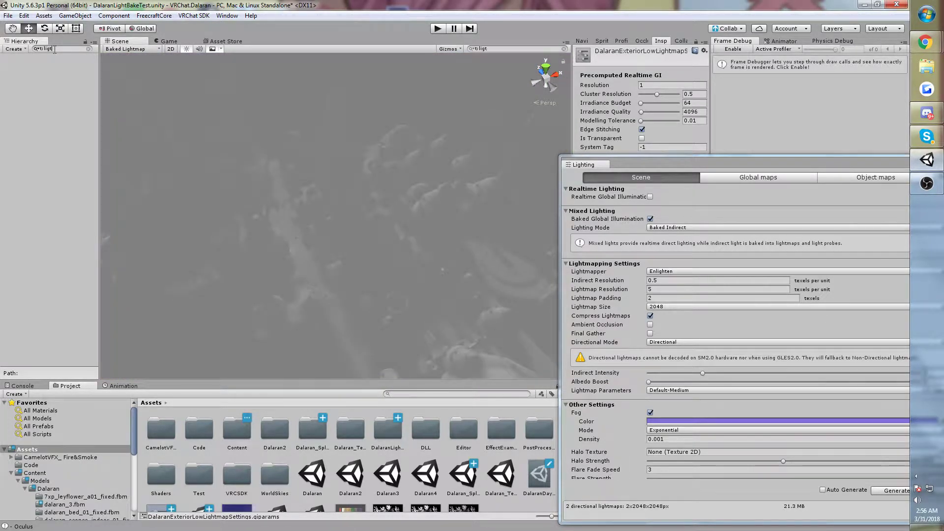
pyautogui.write('light')
pyautogui.click(22, 65)
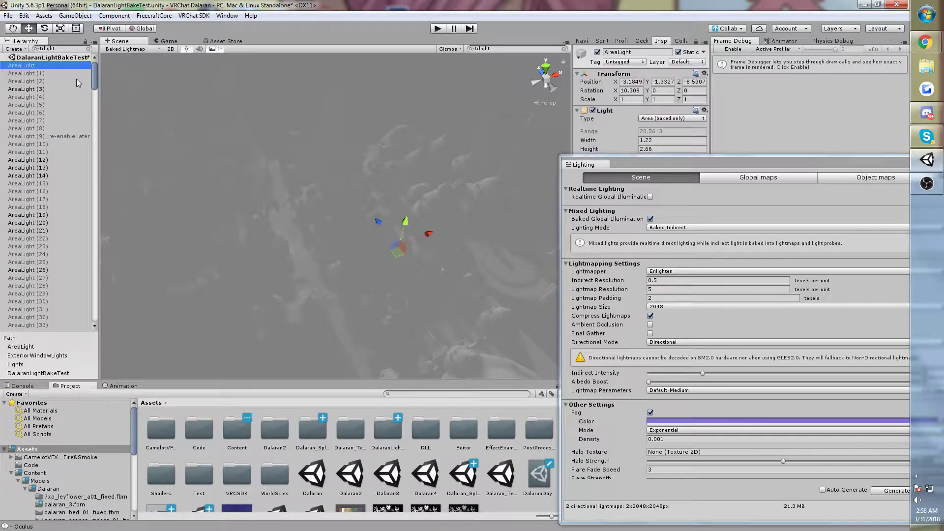
pyautogui.moveTo(93, 78); pyautogui.dragTo(98, 159)
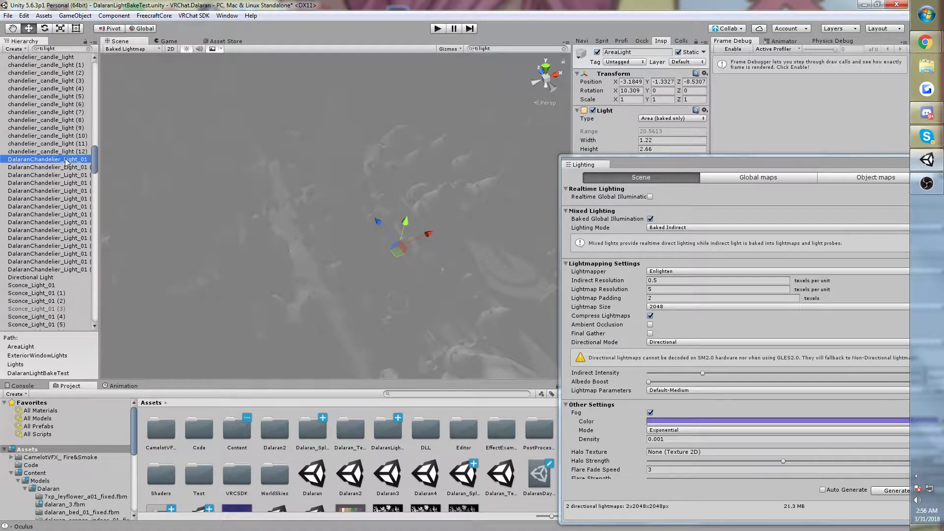
pyautogui.hotkey('ctrl', 'a')
# Examine how the selected lights are distributed across the city, and clear the hierarchy filter
pyautogui.moveTo(372, 178); pyautogui.dragTo(239, 159, button='right')
pyautogui.press('w')
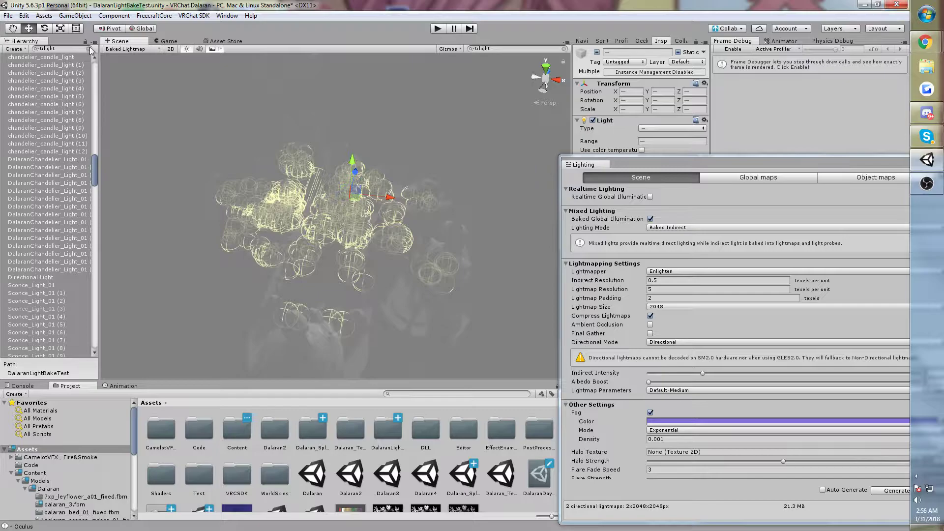
pyautogui.press('BackSpace')
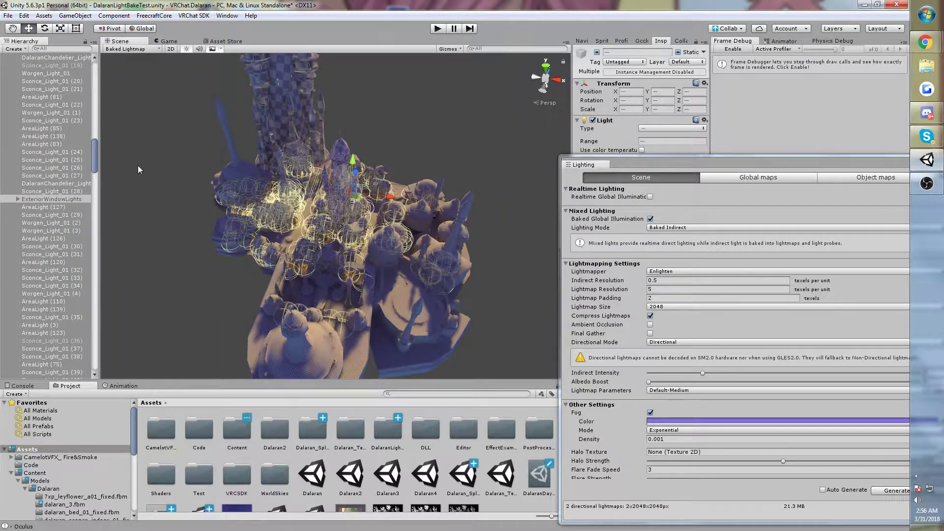
pyautogui.click(138, 169)
# Select and frame the Worgen_Light point lights around the arched tunnel entrance and inside the tunnel
pyautogui.moveTo(212, 167); pyautogui.dragTo(207, 116, button='right')
pyautogui.press('w')
pyautogui.click(289, 135)
pyautogui.press('f')
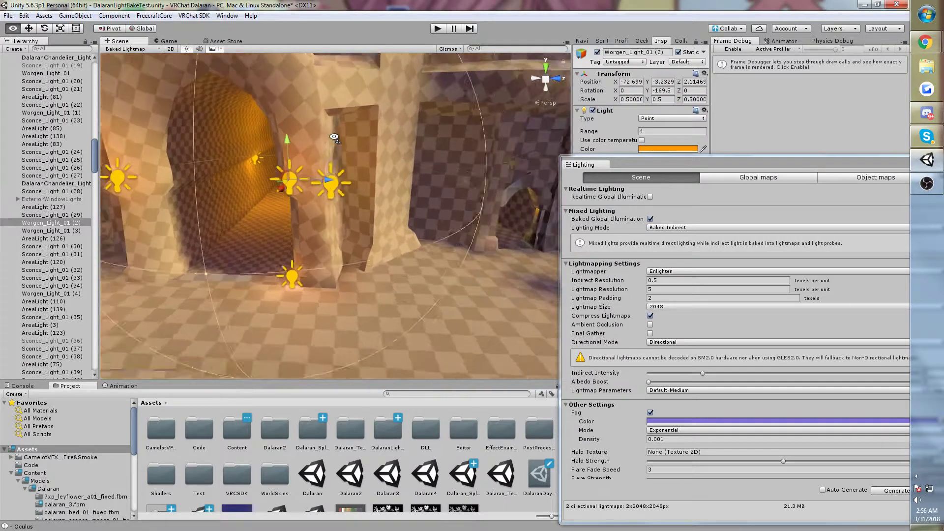
pyautogui.click(325, 196)
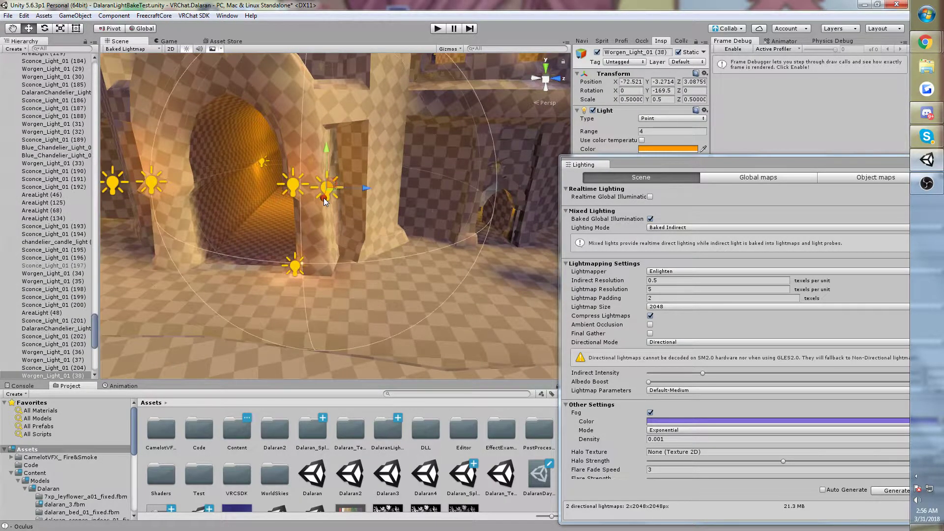
pyautogui.press('f')
pyautogui.click(304, 223)
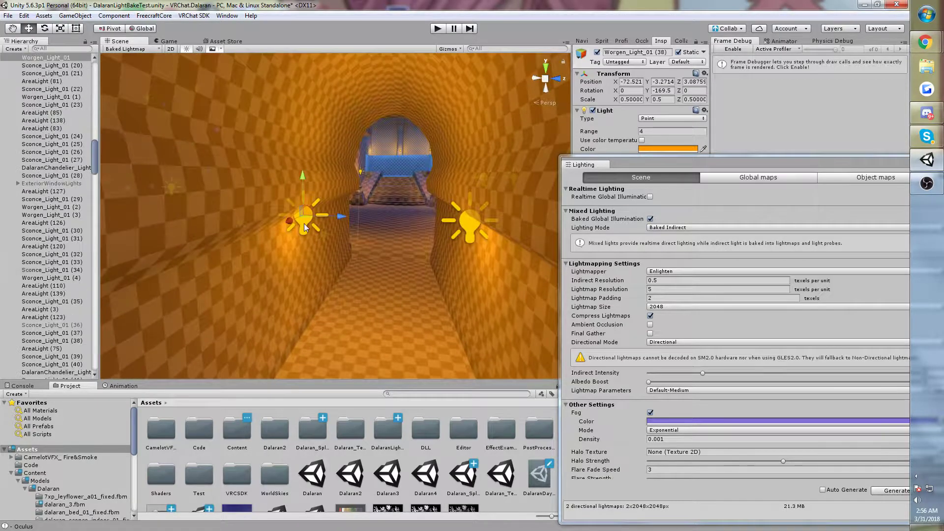
pyautogui.click(474, 223)
# Inspect Worgen_Light_01 (7) beyond the tunnel and select AreaLight (51) at the arched doorway
pyautogui.press('w')
pyautogui.moveTo(476, 222); pyautogui.dragTo(540, 186, button='right')
pyautogui.click(274, 243)
pyautogui.press('w')
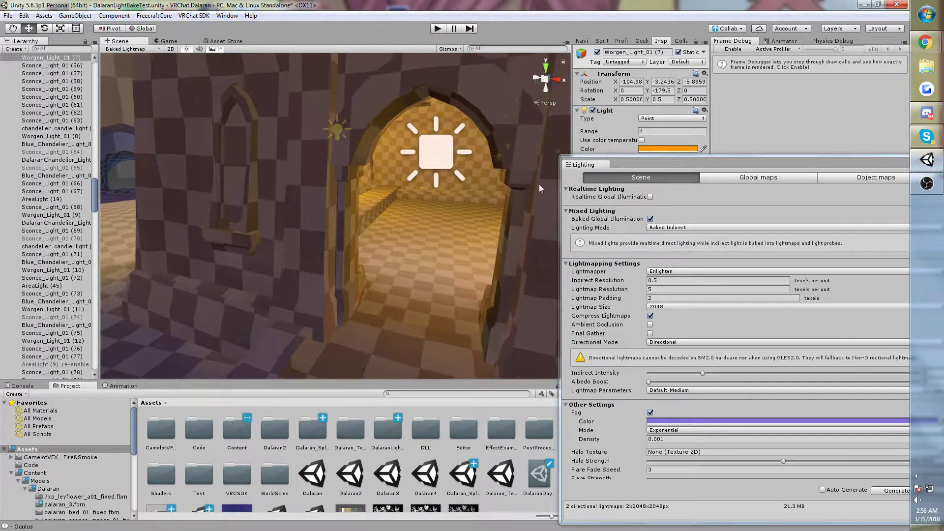
pyautogui.click(432, 155)
pyautogui.moveTo(433, 155)
pyautogui.mouseDown(button='right')
pyautogui.moveTo(697, 245)
pyautogui.moveTo(660, 255)
pyautogui.moveTo(521, 147)
pyautogui.mouseUp(button='right')
# Show the area around AreaLight (51) in Wireframe, and set the scene view to Shaded
pyautogui.click(132, 48)
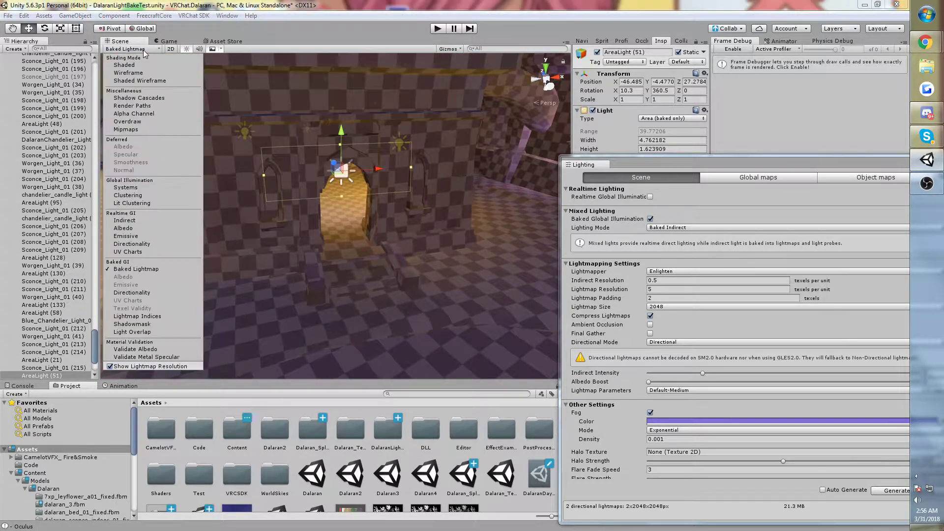
pyautogui.click(144, 72)
pyautogui.click(132, 49)
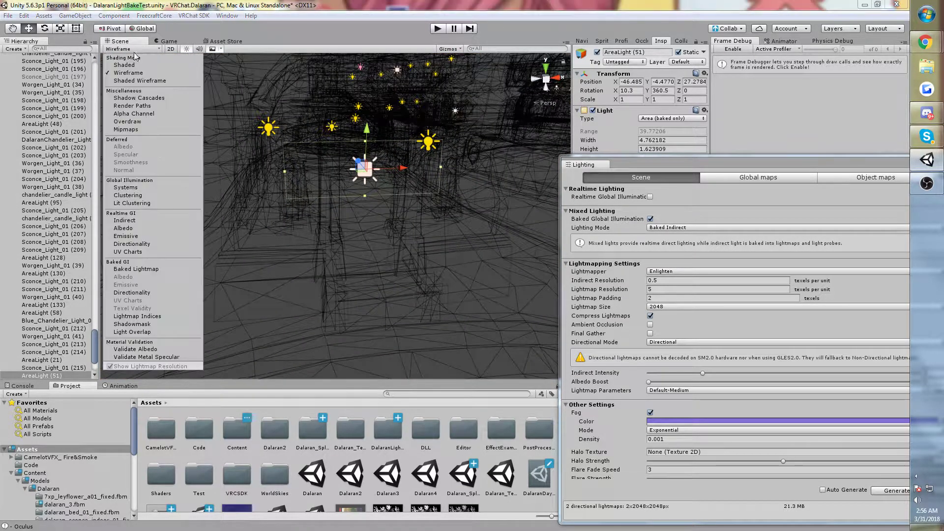
pyautogui.click(138, 66)
# Move to the corridor with purple windows and examine its arched doorway in the Baked Lightmap view
pyautogui.press('w')
pyautogui.moveTo(366, 115)
pyautogui.mouseDown(button='right')
pyautogui.moveTo(322, 105)
pyautogui.moveTo(352, 82)
pyautogui.moveTo(90, 99)
pyautogui.moveTo(888, 115)
pyautogui.moveTo(790, 108)
pyautogui.moveTo(757, 56)
pyautogui.moveTo(728, 73)
pyautogui.moveTo(857, 493)
pyautogui.moveTo(716, 43)
pyautogui.moveTo(590, 60)
pyautogui.mouseUp(button='right')
pyautogui.press('w')
pyautogui.press('w')
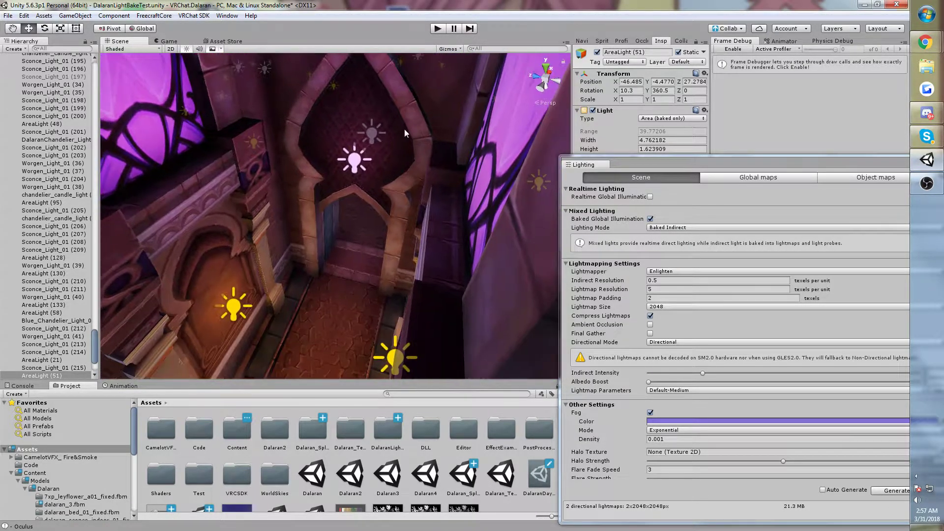
pyautogui.click(118, 49)
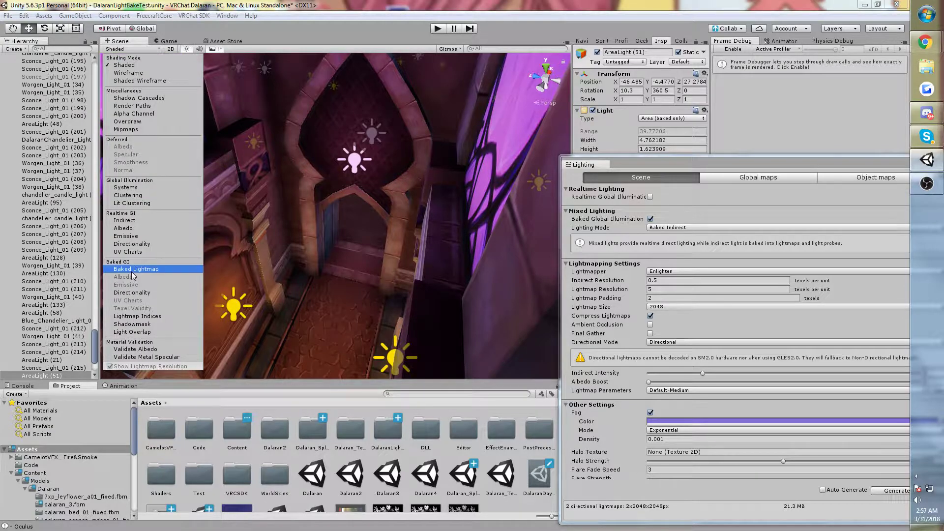
pyautogui.click(132, 269)
pyautogui.moveTo(305, 64); pyautogui.dragTo(311, 42, button='right')
pyautogui.moveTo(376, 517); pyautogui.dragTo(344, 117, button='right')
# Compare the arched entrance and the hall behind it in Shaded and Baked Lightmap modes
pyautogui.click(118, 50)
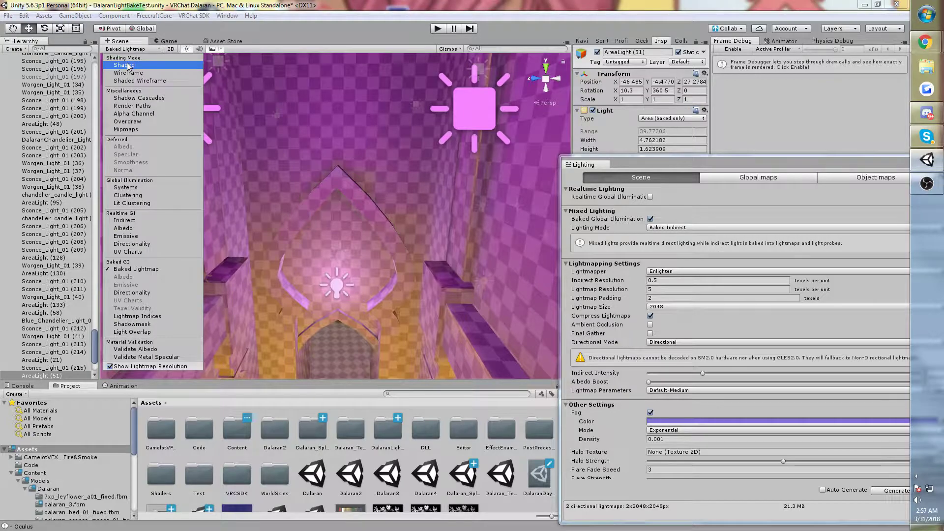
pyautogui.click(127, 65)
pyautogui.moveTo(455, 131)
pyautogui.mouseDown(button='right')
pyautogui.moveTo(473, 136)
pyautogui.moveTo(468, 206)
pyautogui.moveTo(467, 114)
pyautogui.moveTo(802, 112)
pyautogui.moveTo(673, 118)
pyautogui.moveTo(662, 99)
pyautogui.moveTo(445, 100)
pyautogui.moveTo(276, 119)
pyautogui.moveTo(93, 102)
pyautogui.mouseUp(button='right')
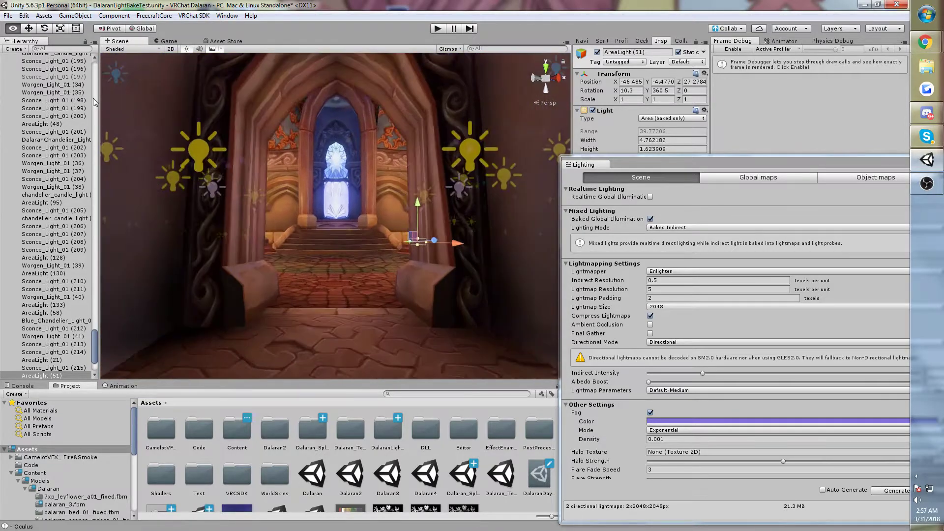
pyautogui.click(127, 48)
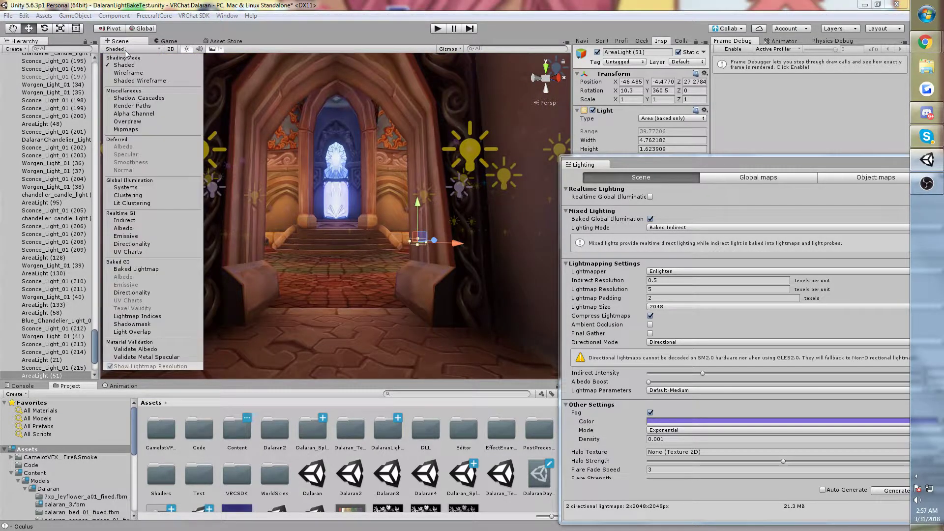
pyautogui.click(134, 269)
pyautogui.moveTo(134, 268)
pyautogui.mouseDown(button='right')
pyautogui.moveTo(159, 117)
pyautogui.moveTo(426, 206)
pyautogui.mouseUp(button='right')
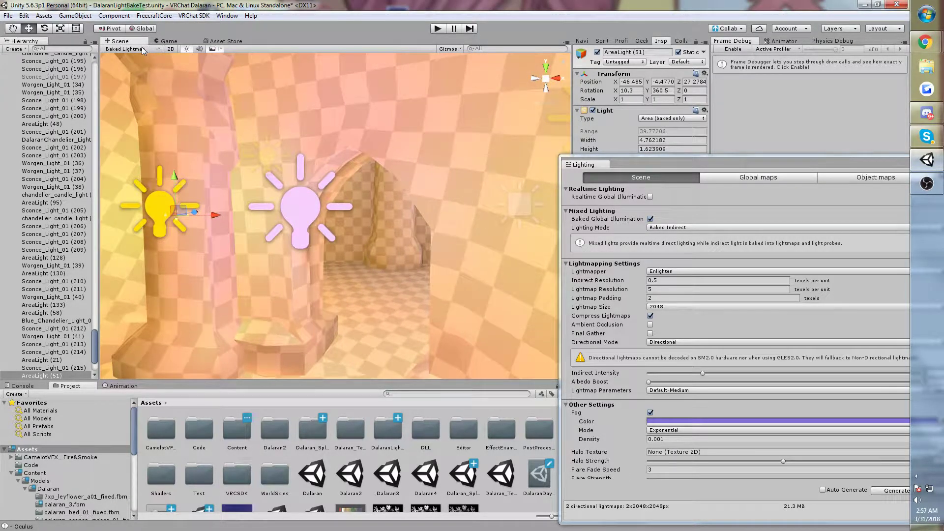
# View the hall with the blue stained-glass windows in Shaded, and inspect its ceiling around the blue light in Baked Lightmap
pyautogui.click(144, 50)
pyautogui.click(141, 67)
pyautogui.moveTo(141, 67); pyautogui.dragTo(45, 109, button='right')
pyautogui.click(115, 50)
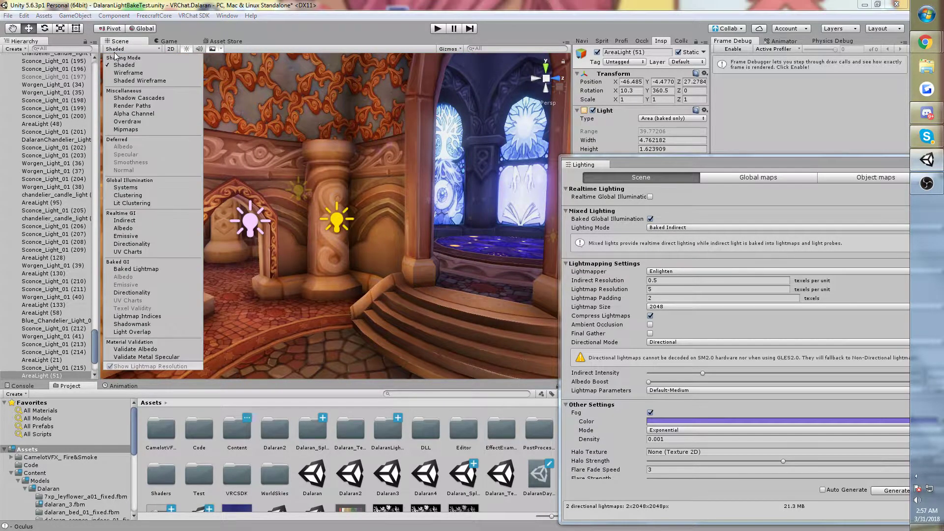
pyautogui.click(138, 269)
pyautogui.moveTo(261, 163)
pyautogui.mouseDown(button='right')
pyautogui.moveTo(206, 175)
pyautogui.moveTo(168, 154)
pyautogui.moveTo(303, 63)
pyautogui.moveTo(167, 118)
pyautogui.moveTo(194, 517)
pyautogui.mouseUp(button='right')
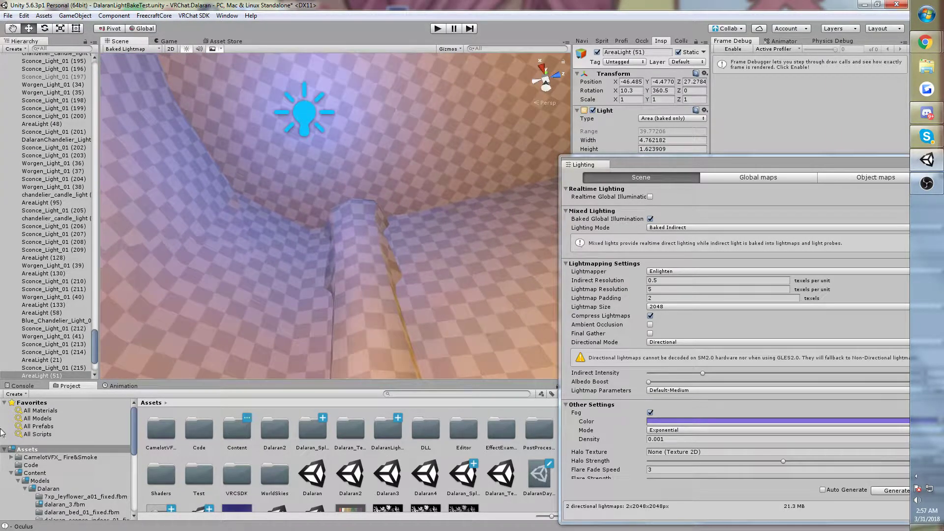
# Check the ceiling and window alcove in Shaded, and examine the hall and outdoor city square in Baked Lightmap
pyautogui.click(142, 50)
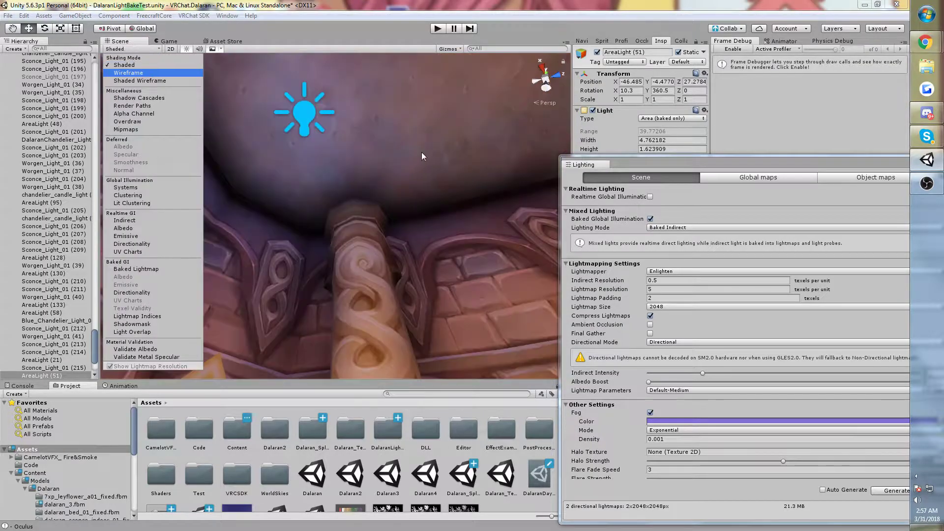
pyautogui.moveTo(421, 156); pyautogui.dragTo(139, 181, button='right')
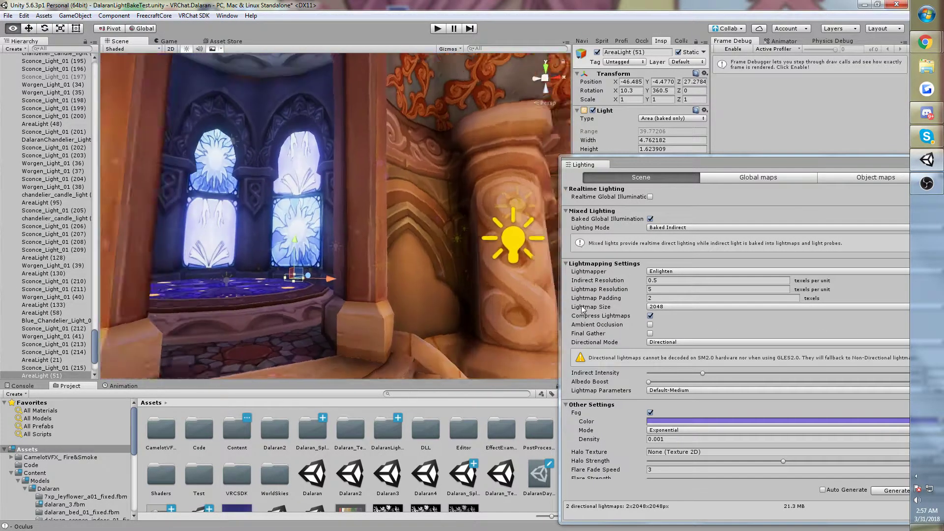
pyautogui.click(112, 50)
pyautogui.moveTo(371, 190); pyautogui.dragTo(316, 205, button='right')
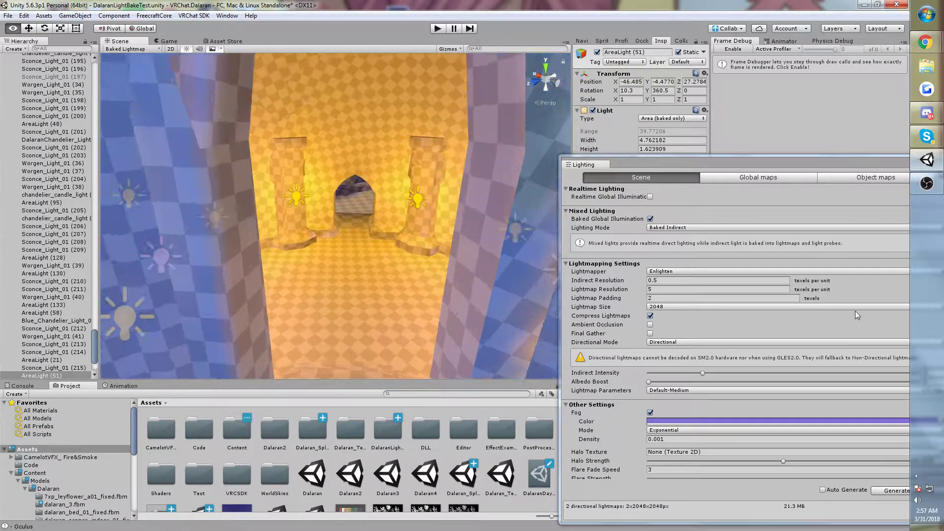
pyautogui.moveTo(856, 315); pyautogui.dragTo(524, 245, button='right')
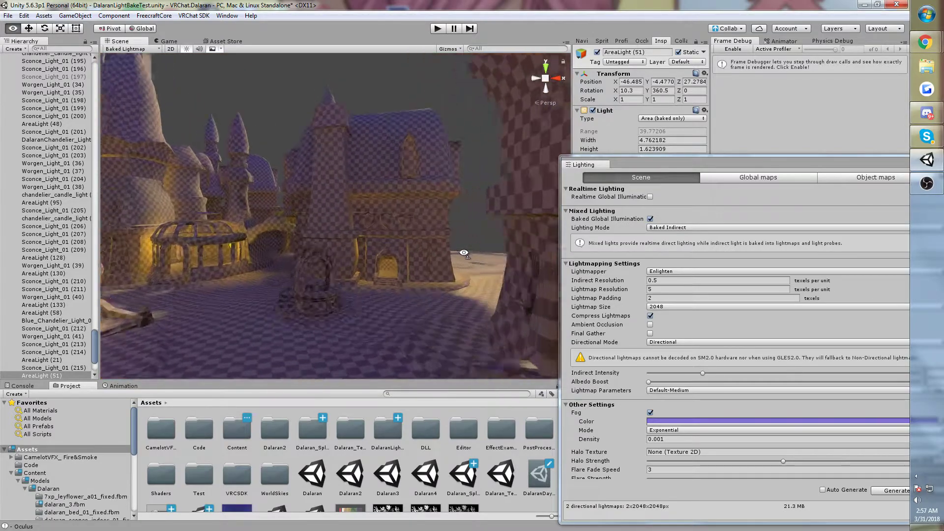
pyautogui.moveTo(325, 251); pyautogui.dragTo(229, 254, button='right')
# Bring the whole Lighting window into view and inspect the Citadel's stairs in Shaded mode
pyautogui.moveTo(641, 162); pyautogui.dragTo(593, 118)
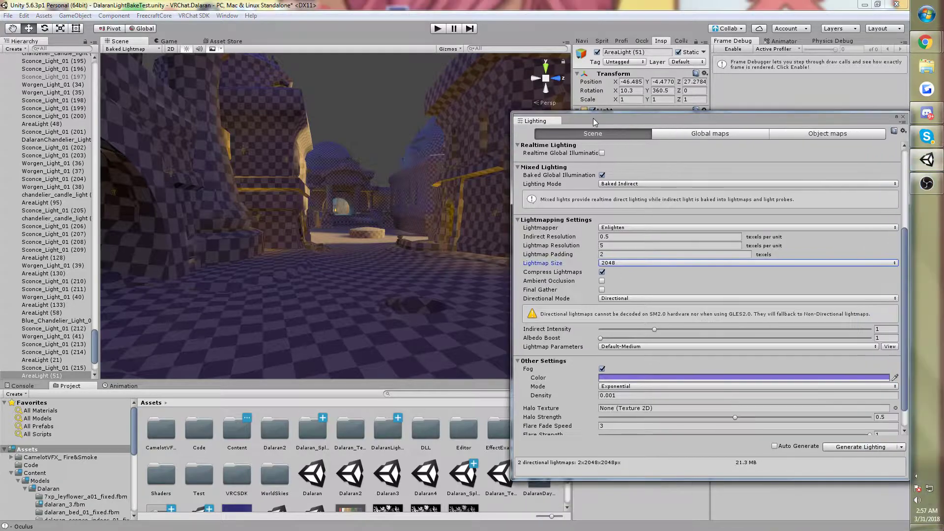
pyautogui.moveTo(300, 219); pyautogui.dragTo(235, 212, button='right')
pyautogui.click(132, 49)
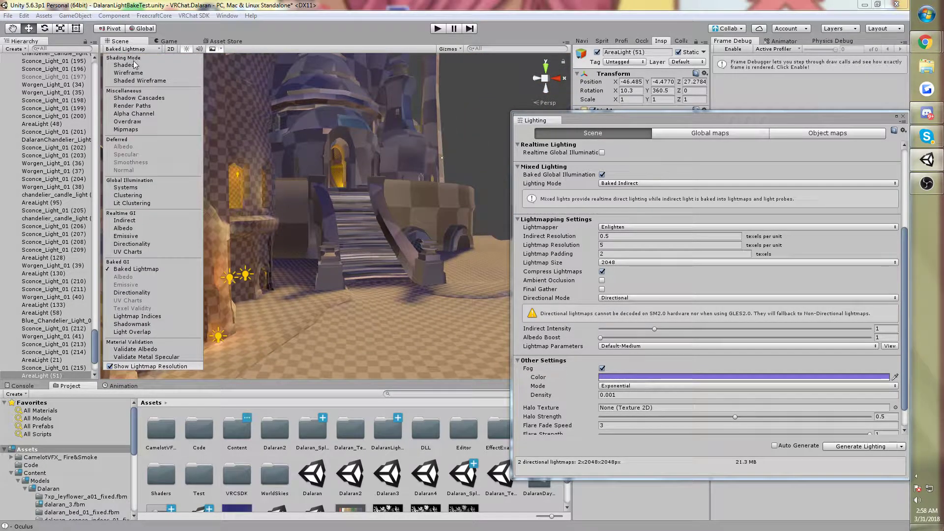
pyautogui.click(131, 65)
pyautogui.moveTo(298, 183)
pyautogui.mouseDown(button='right')
pyautogui.moveTo(337, 200)
pyautogui.moveTo(315, 196)
pyautogui.mouseUp(button='right')
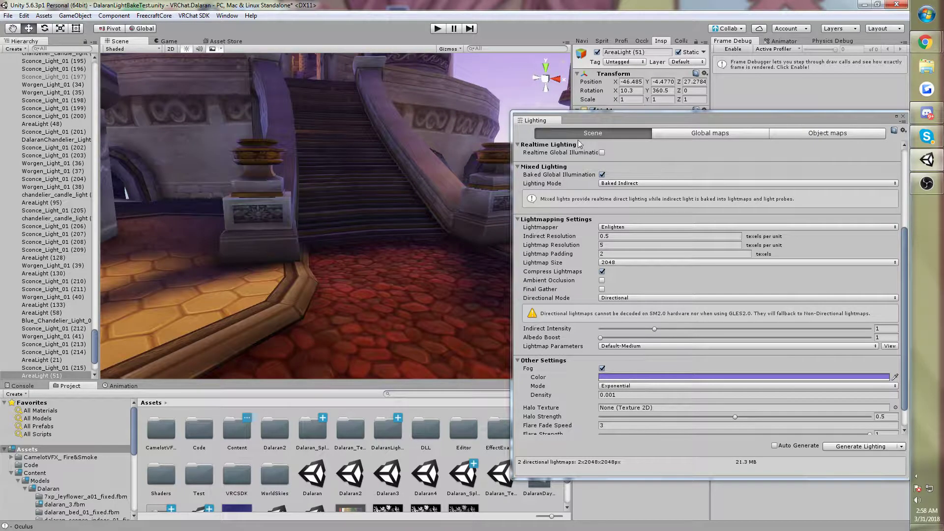
# Highlight the Lightmap Parameters setting, select the Citadel building, and move the Lighting window clear of the scene view
pyautogui.moveTo(579, 119); pyautogui.dragTo(499, 107)
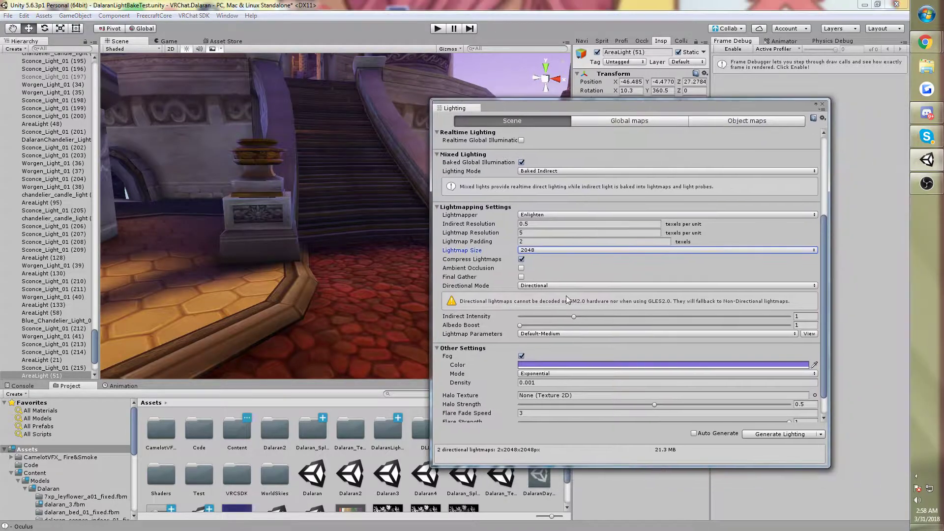
pyautogui.click(486, 335)
pyautogui.moveTo(319, 209); pyautogui.dragTo(309, 99, button='right')
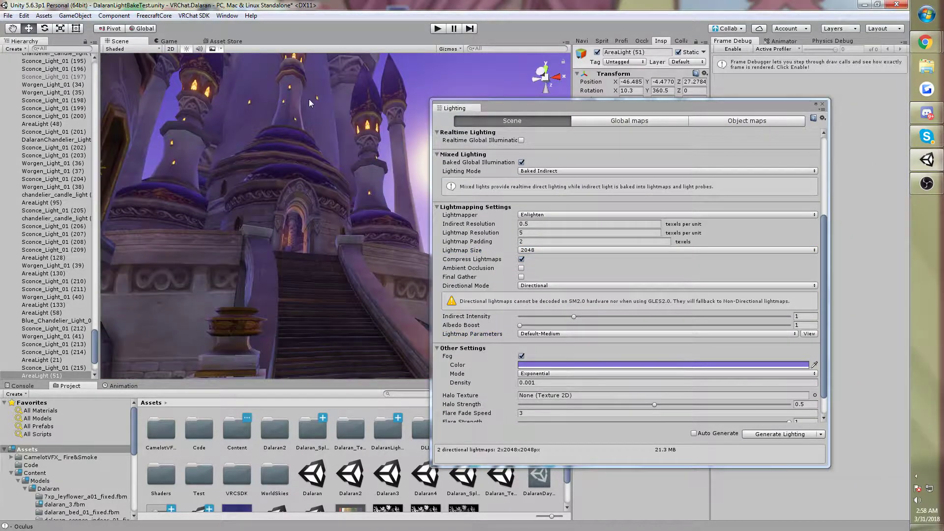
pyautogui.click(314, 102)
pyautogui.moveTo(523, 109); pyautogui.dragTo(643, 133)
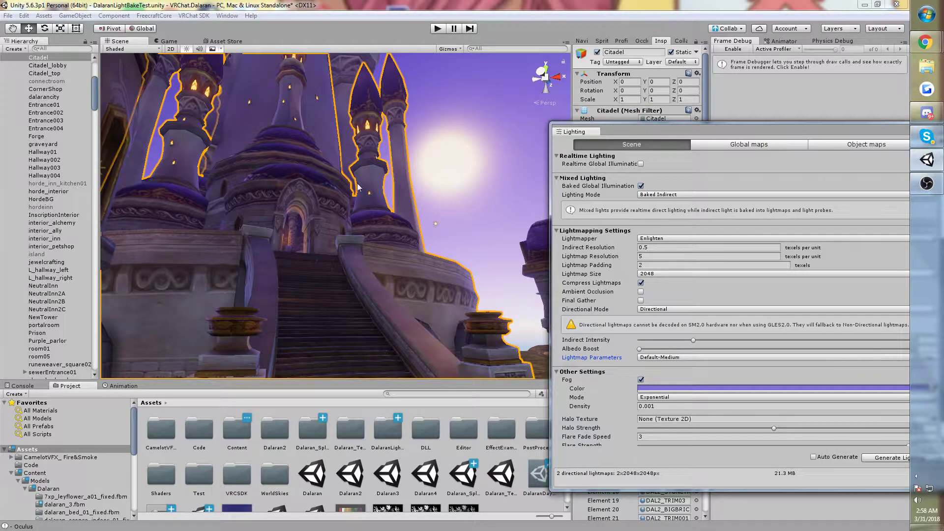
# Tour the red-paved street and the city rooftops in Shaded, and show the city from above in Baked Lightmap
pyautogui.moveTo(358, 185); pyautogui.dragTo(45, 245, button='right')
pyautogui.moveTo(383, 197); pyautogui.dragTo(218, 200, button='right')
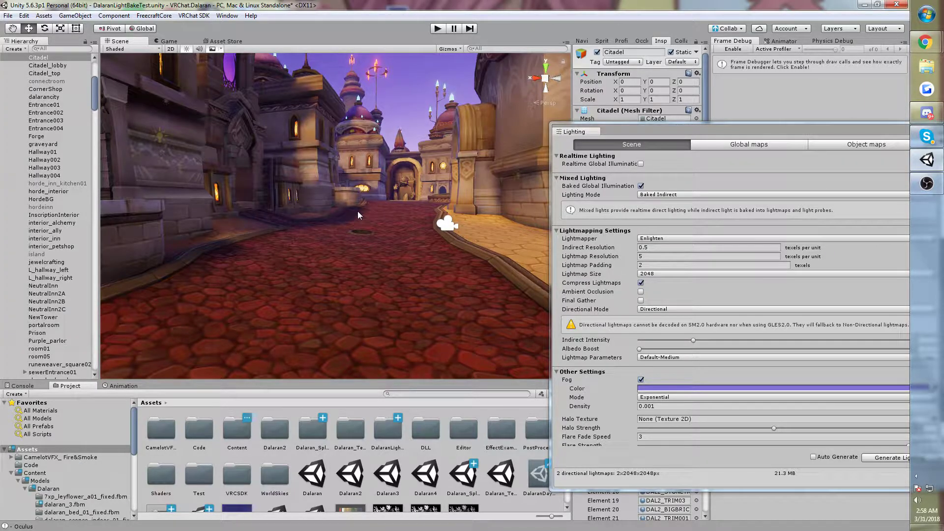
pyautogui.moveTo(385, 208); pyautogui.dragTo(305, 264, button='right')
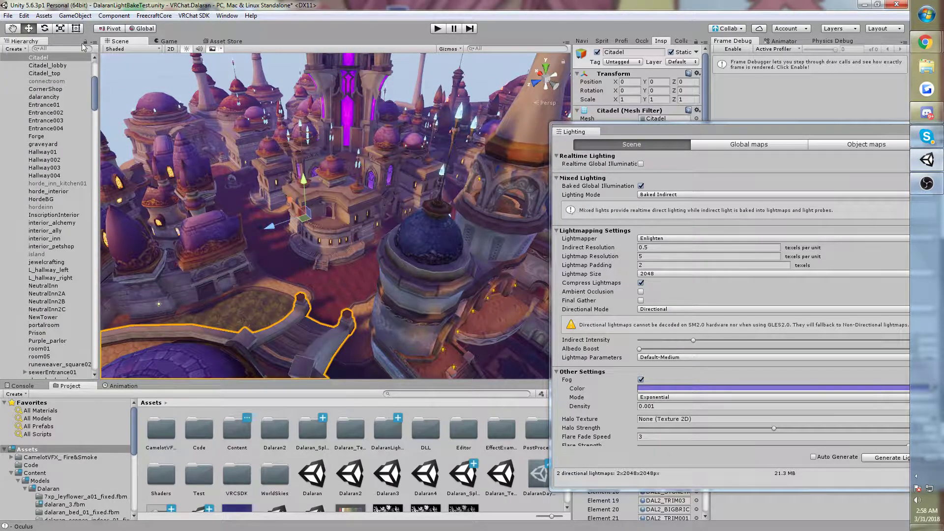
pyautogui.click(128, 49)
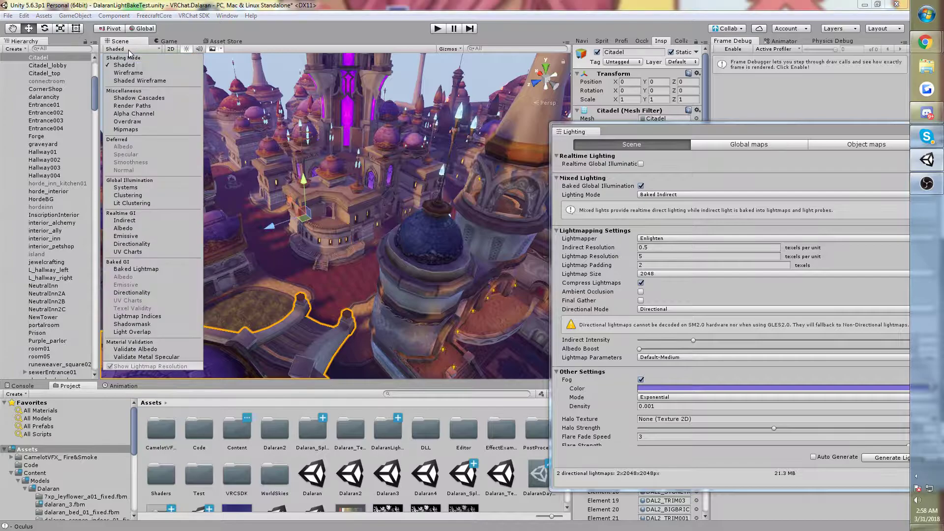
pyautogui.click(147, 270)
pyautogui.moveTo(147, 270)
pyautogui.mouseDown(button='right')
pyautogui.moveTo(373, 232)
pyautogui.moveTo(156, 192)
pyautogui.moveTo(265, 196)
pyautogui.moveTo(344, 220)
pyautogui.moveTo(265, 157)
pyautogui.mouseUp(button='right')
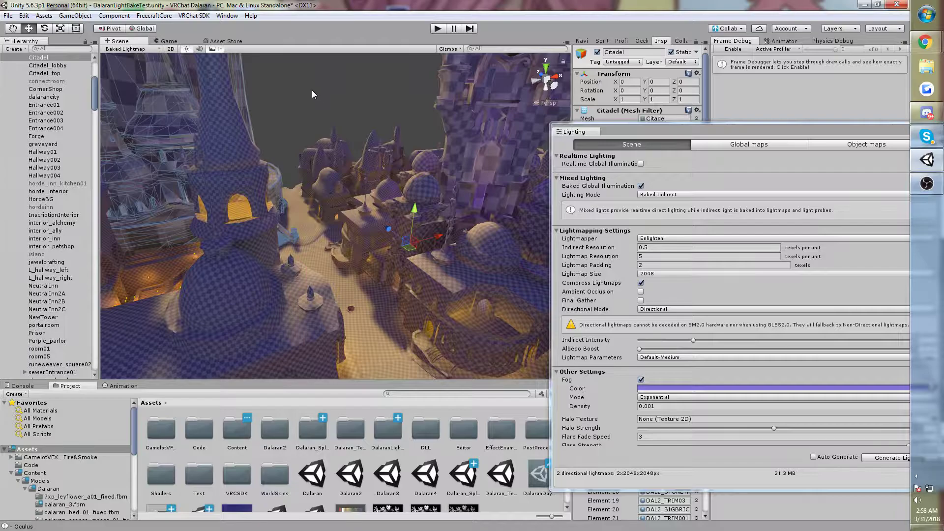
# Deselect the Citadel and examine the lightmap checkerboard around the central tower and down at street level
pyautogui.moveTo(312, 90); pyautogui.dragTo(441, 164, button='right')
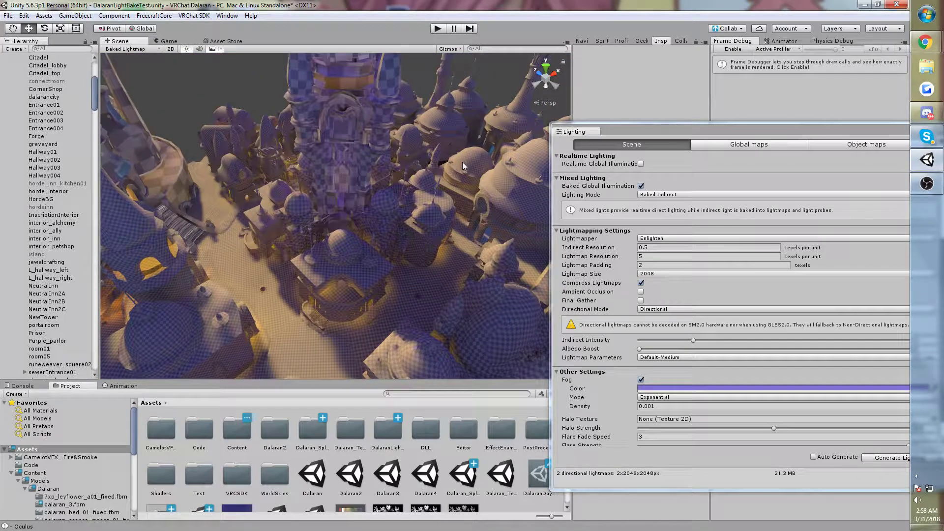
pyautogui.keyDown('alt'); pyautogui.moveTo(462, 161); pyautogui.dragTo(396, 130); pyautogui.keyUp('alt')
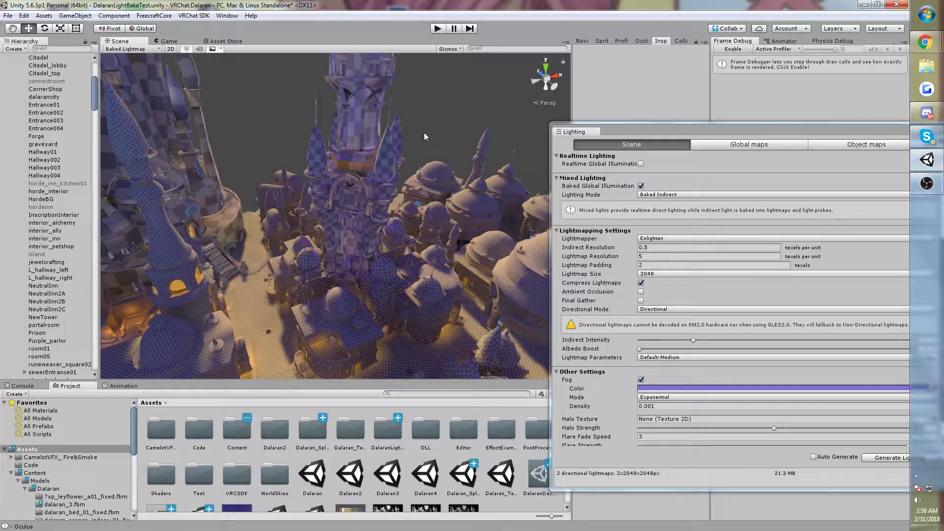
pyautogui.keyDown('alt'); pyautogui.moveTo(433, 134); pyautogui.dragTo(514, 110); pyautogui.keyUp('alt')
pyautogui.moveTo(513, 111); pyautogui.dragTo(626, 57, button='right')
pyautogui.keyDown('alt'); pyautogui.moveTo(627, 58); pyautogui.dragTo(886, 67); pyautogui.keyUp('alt')
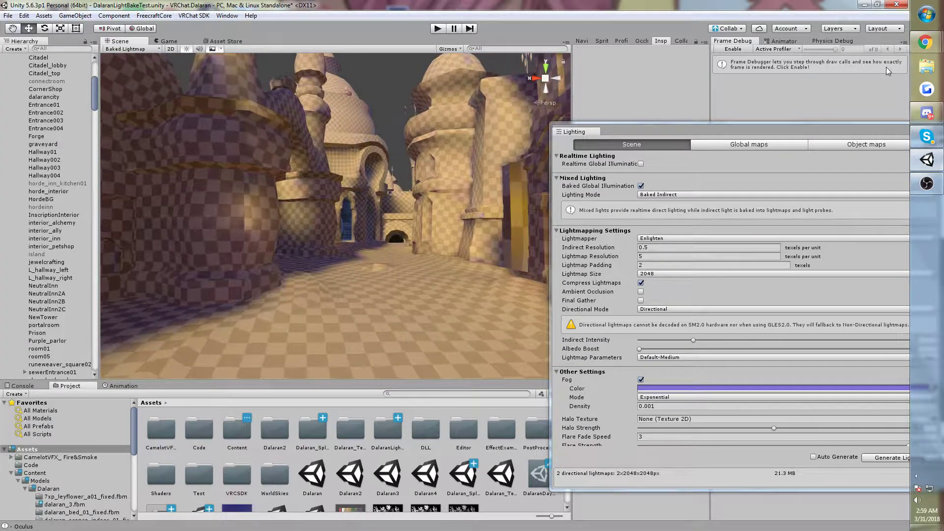